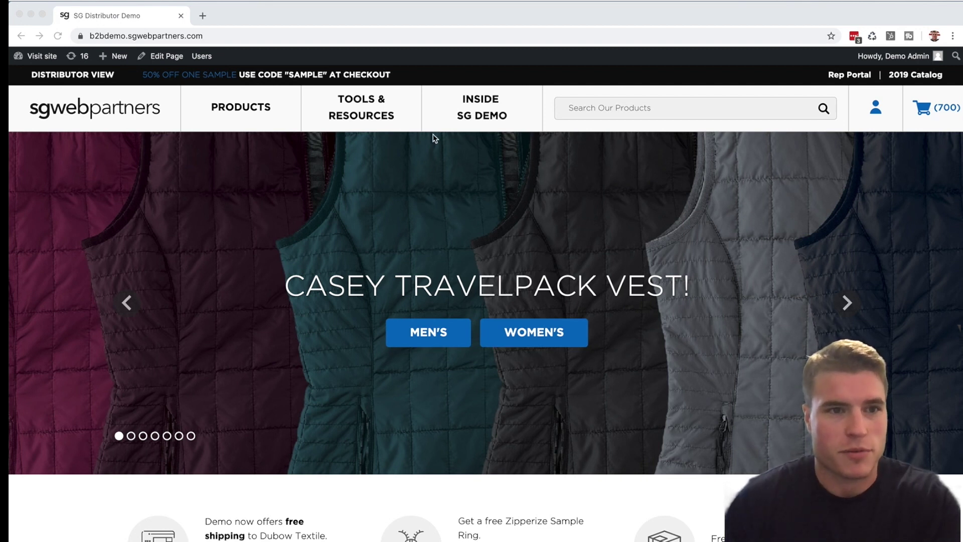
Return to the WordPress dashboard and start a new WooCommerce order, draft #6673
left_click(48, 60)
mouse_move(48, 61)
left_click(47, 79)
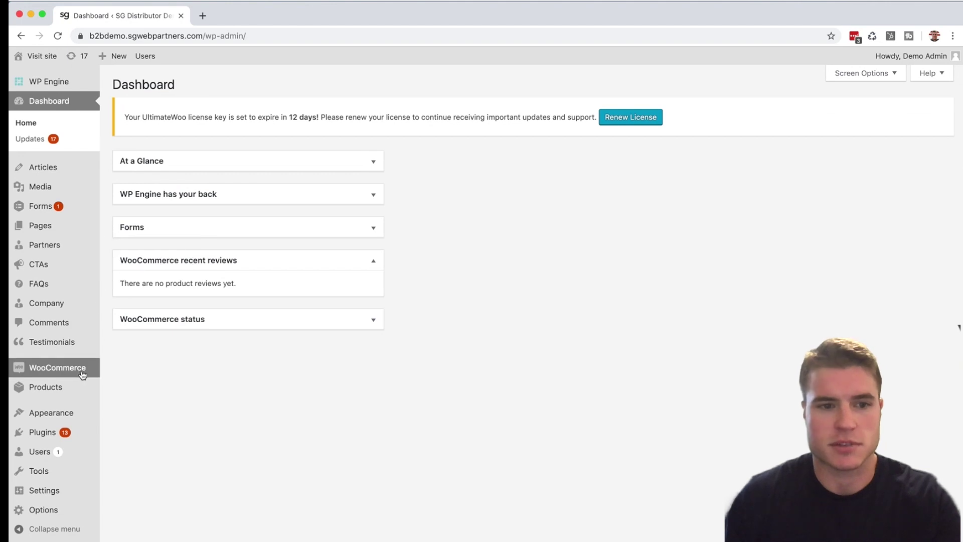
mouse_move(82, 374)
left_click(132, 365)
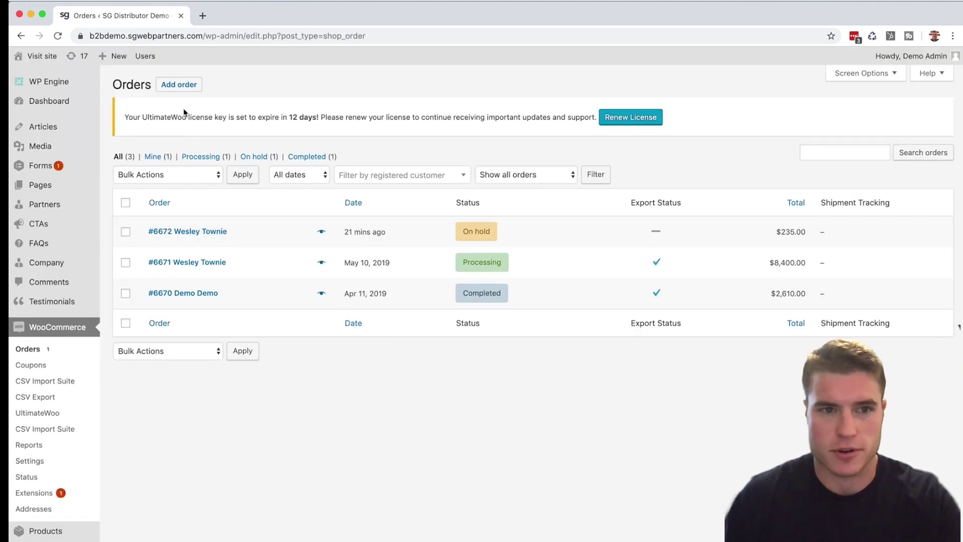
left_click(189, 91)
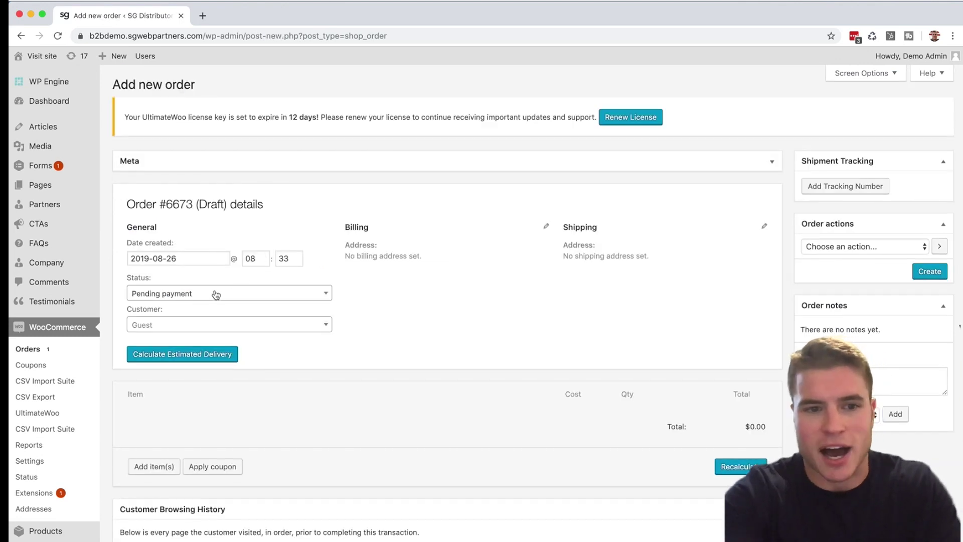
left_click(224, 327)
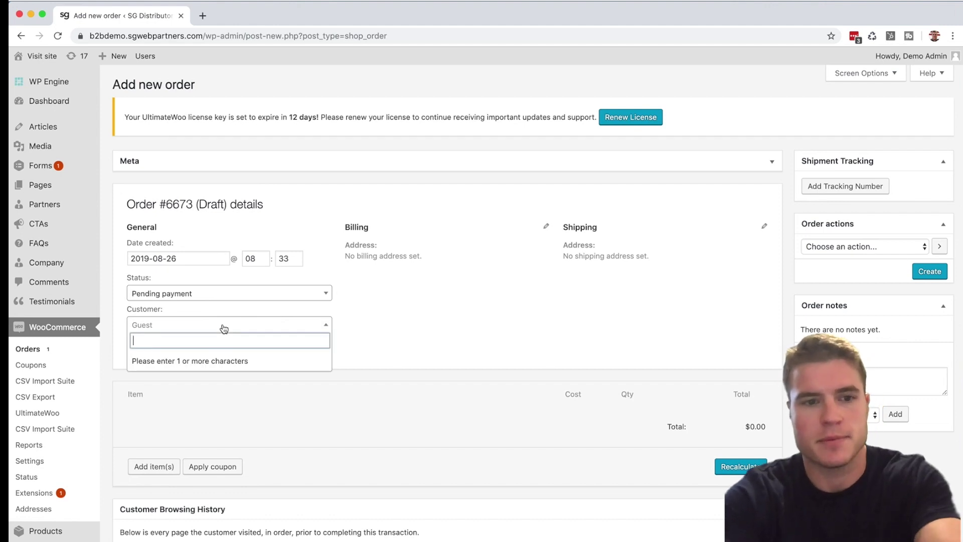
Search customers for 'demo', assign that account to order #6673, and review its loaded addresses
type("john doe")
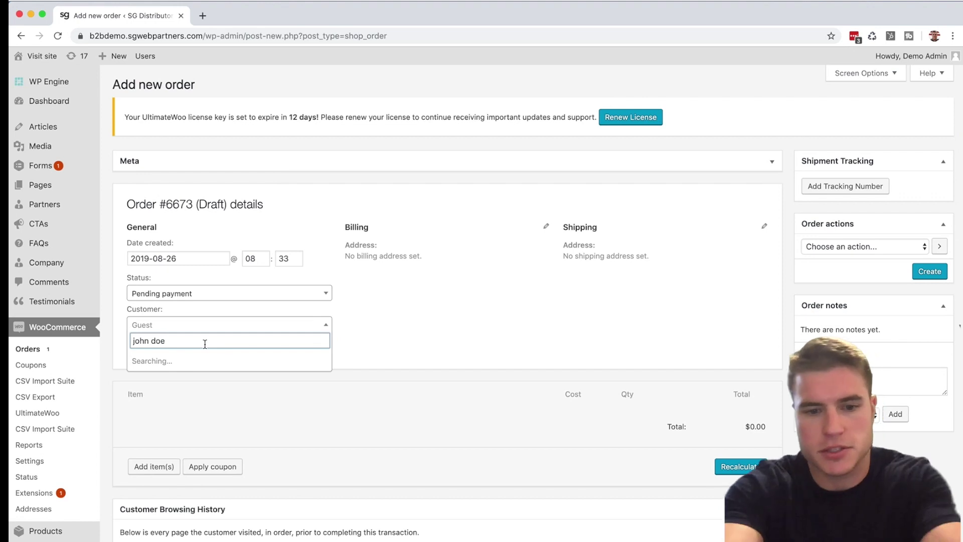
left_click_drag(175, 341, 129, 340)
type("demo")
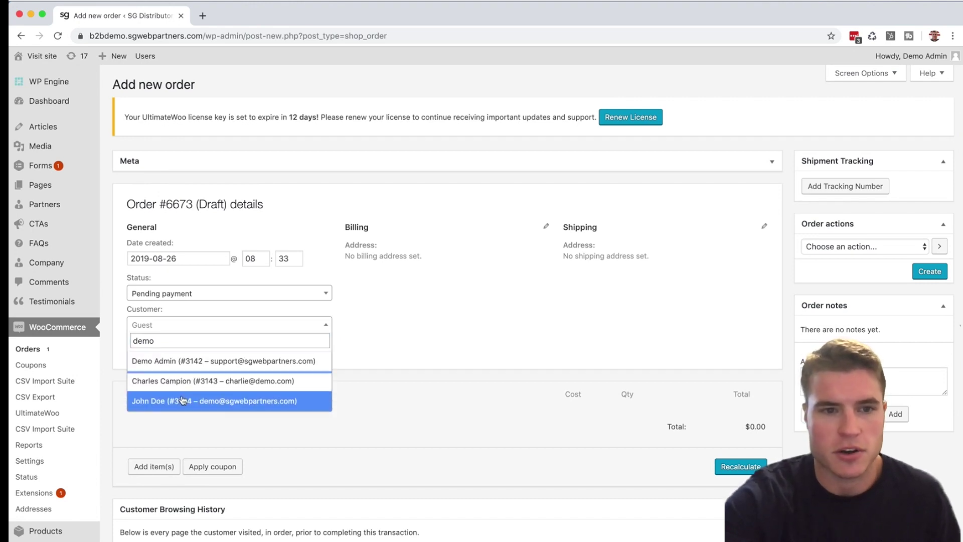
left_click(184, 399)
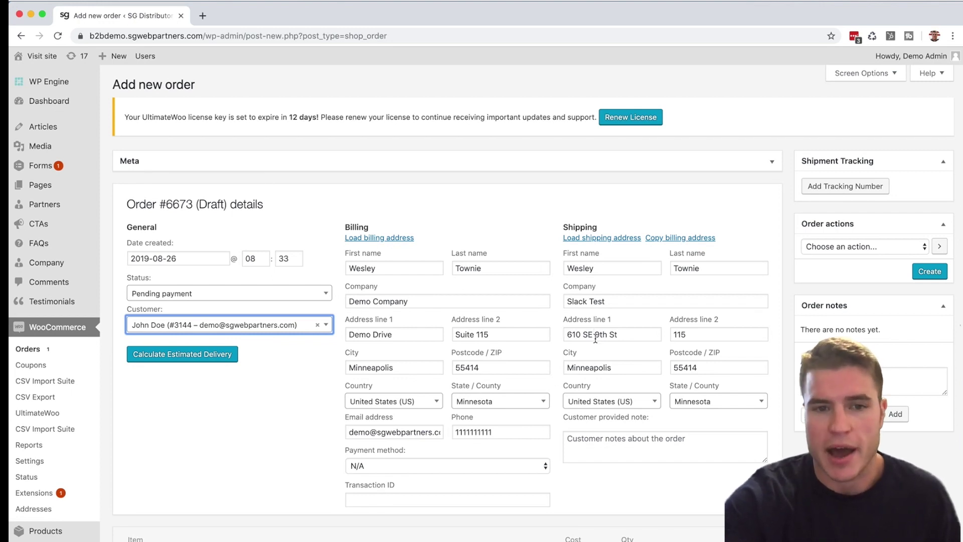
scroll(596, 339, "down", 3)
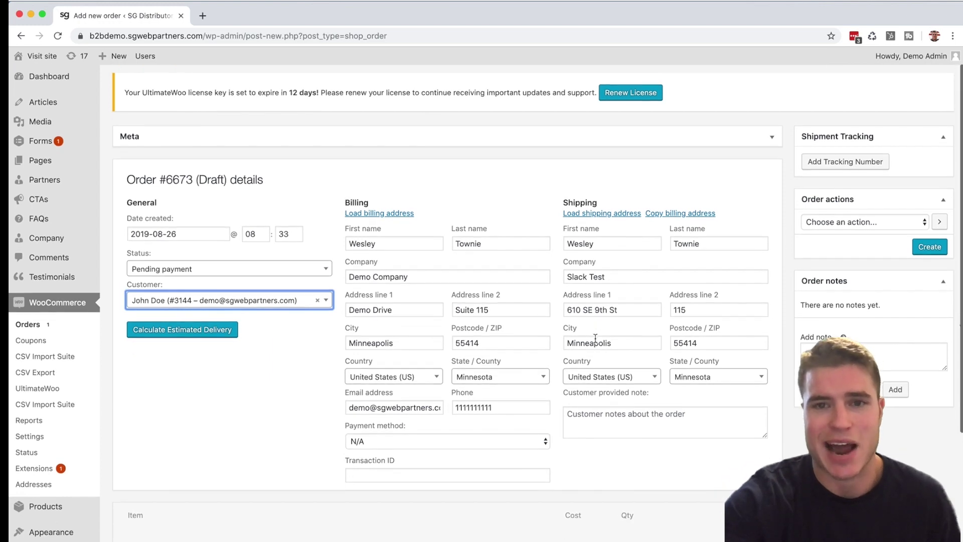
scroll(595, 342, "down", 3)
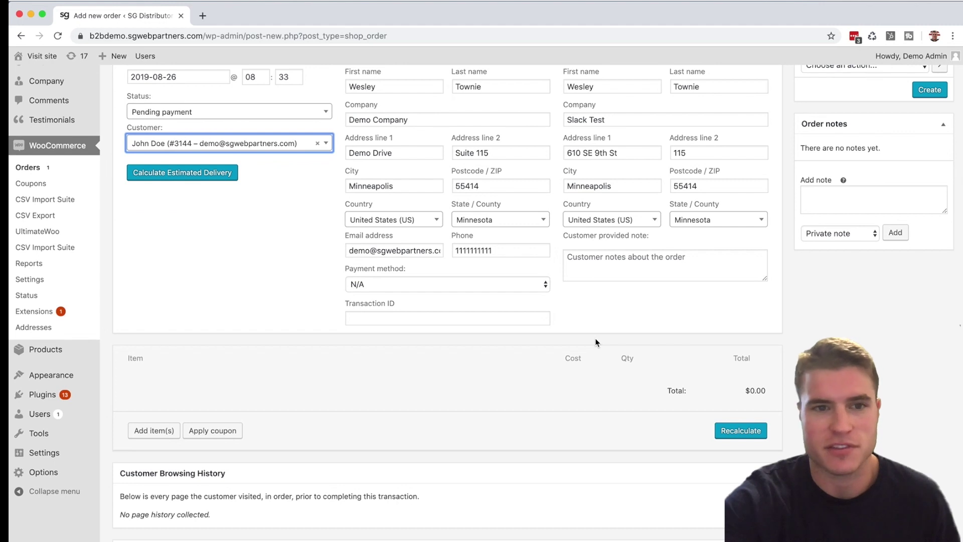
scroll(595, 342, "up", 3)
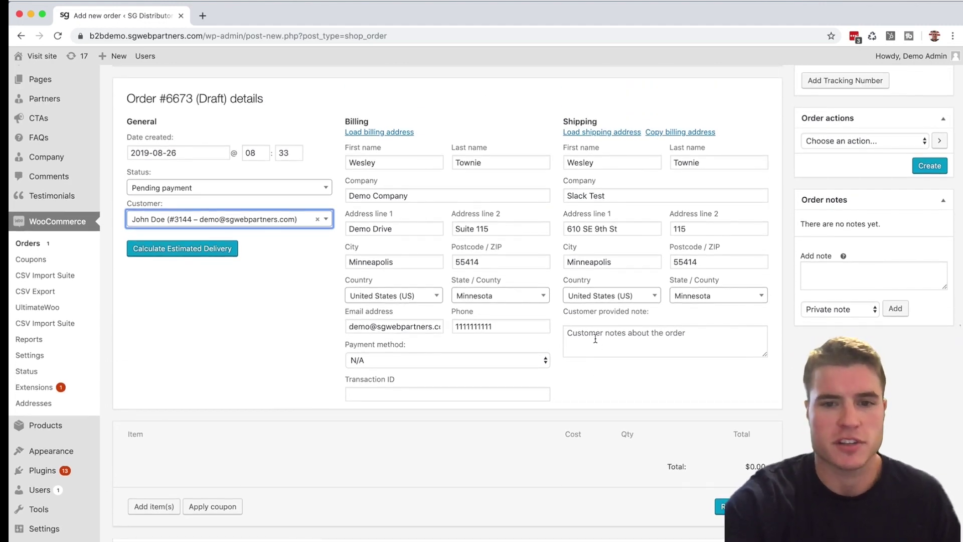
scroll(595, 338, "down", 3)
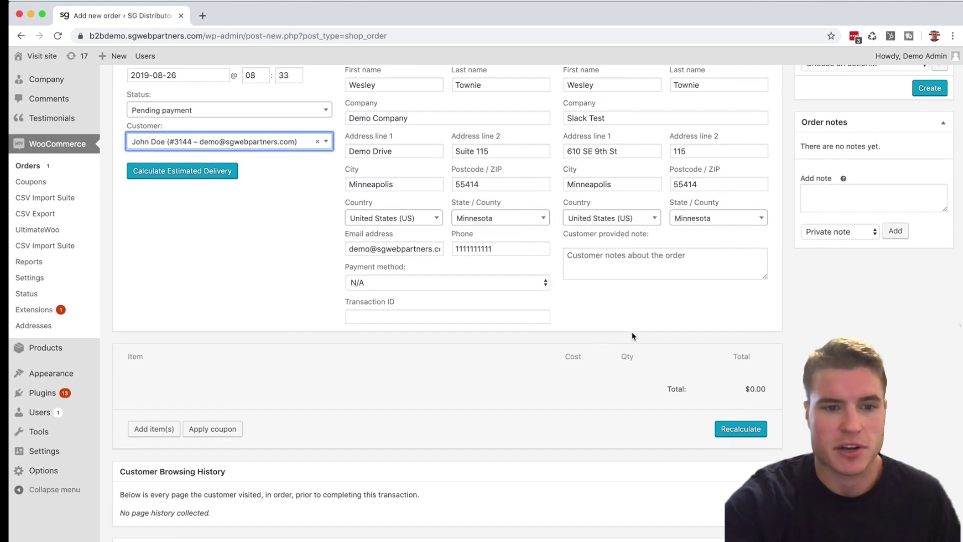
left_click(162, 432)
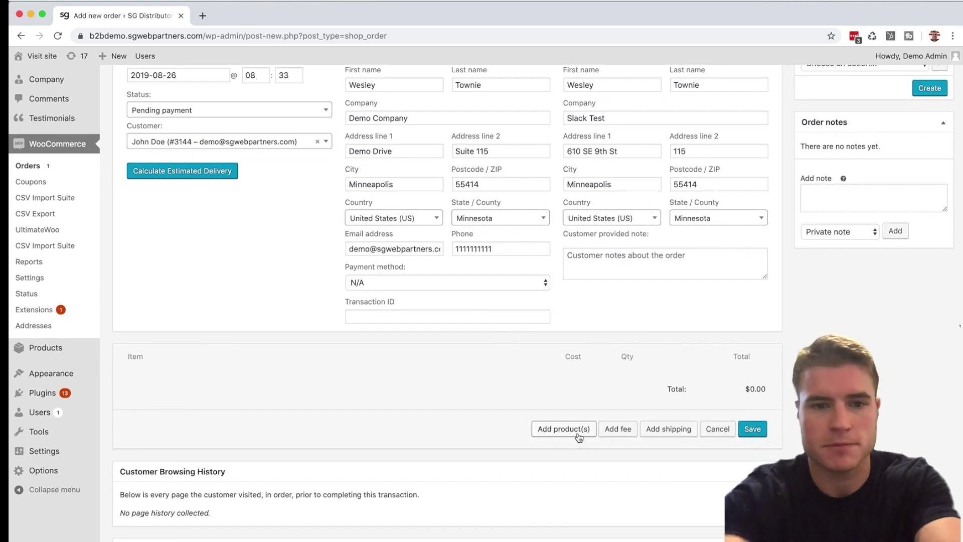
In the add-products dialog, pick Women's Bamboo Pullover (#255) with quantity 5
left_click(576, 432)
left_click(485, 327)
type("pullover")
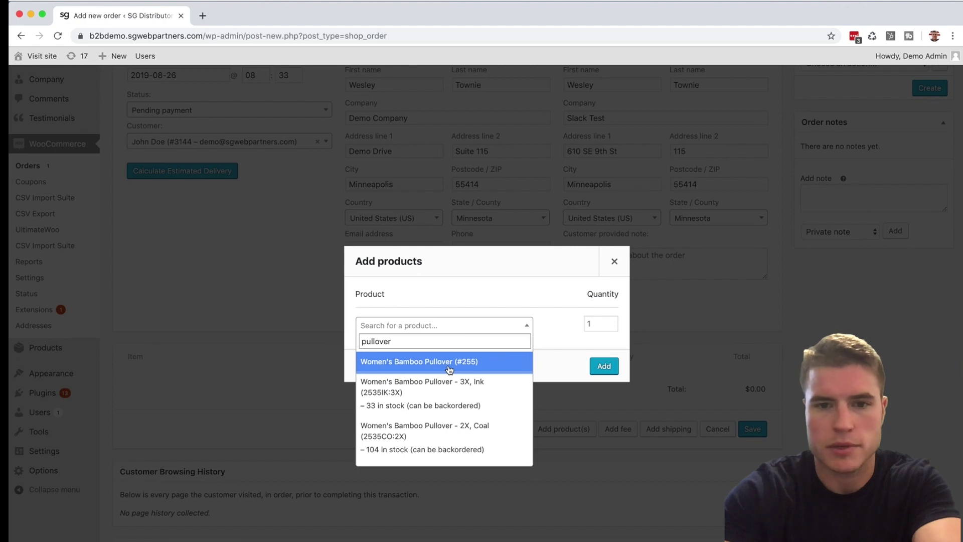
left_click(449, 370)
left_click(603, 307)
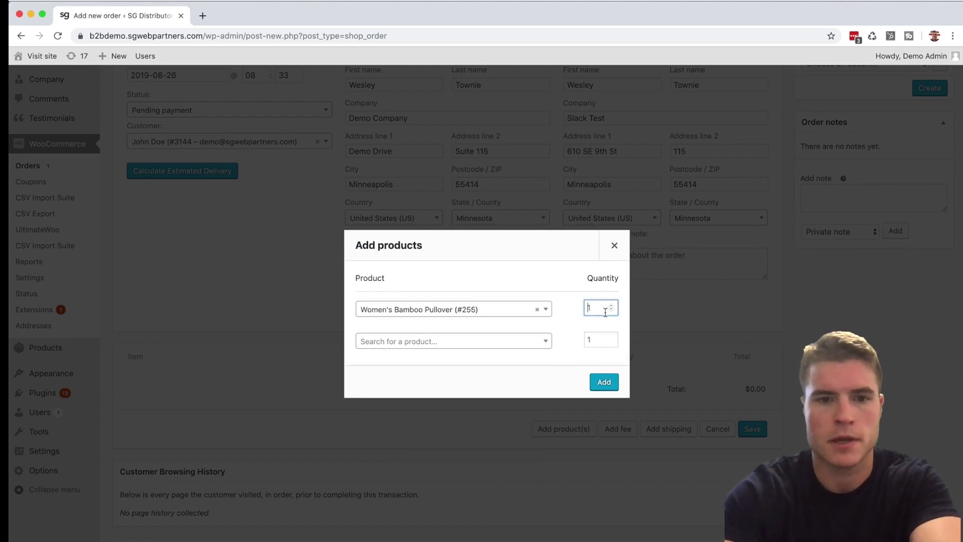
Add Men's Waffle Knit Pullover (#1468) ×5 as a second row and add both pullovers
left_click(471, 342)
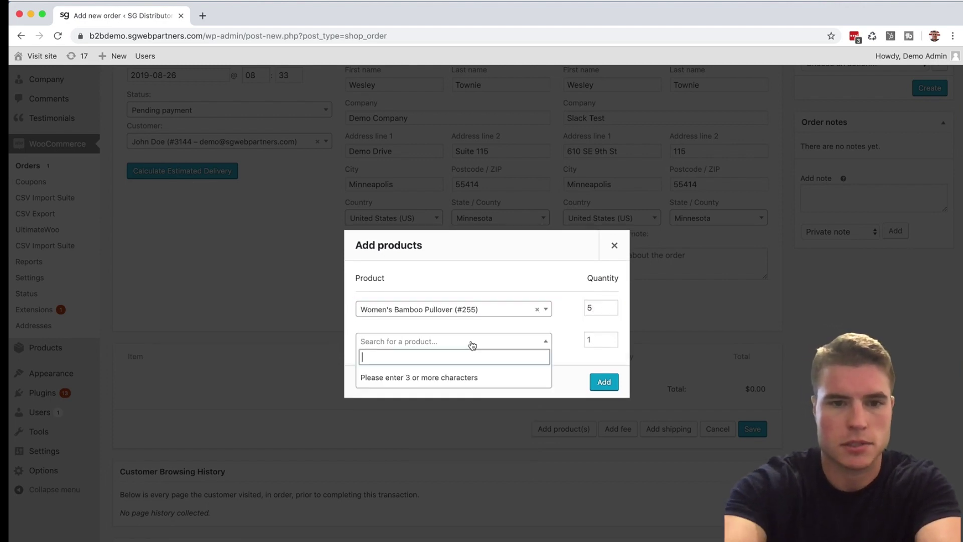
type("pullover")
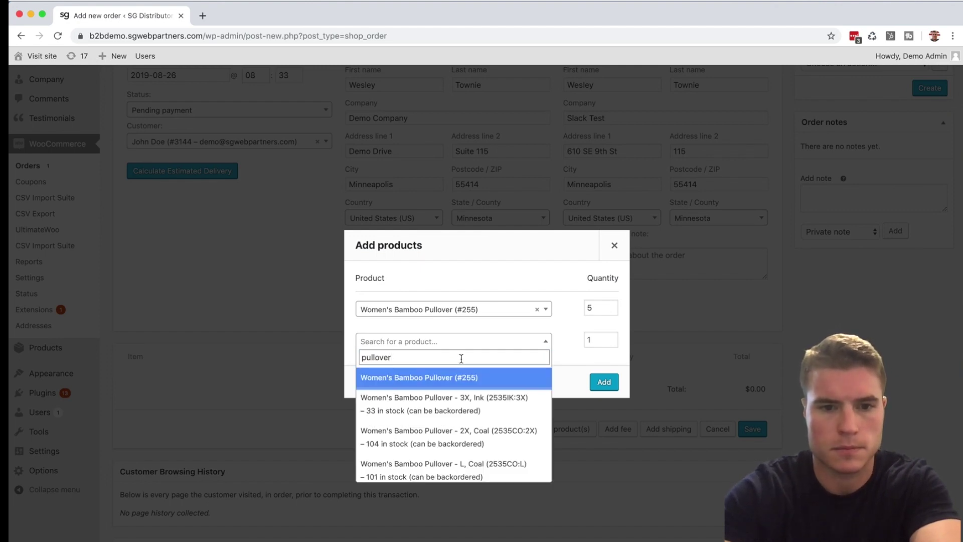
scroll(449, 418, "down", 5)
scroll(448, 418, "down", 8)
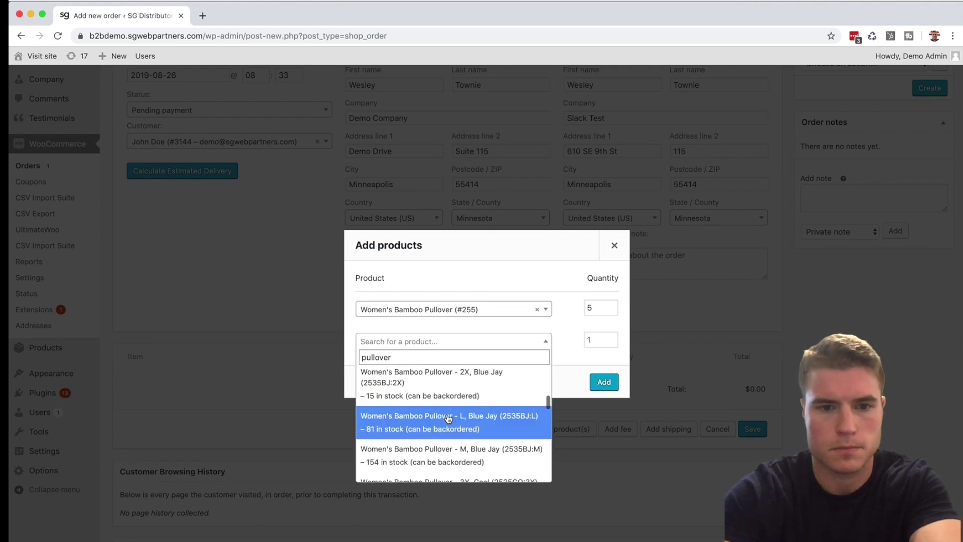
scroll(449, 418, "down", 3)
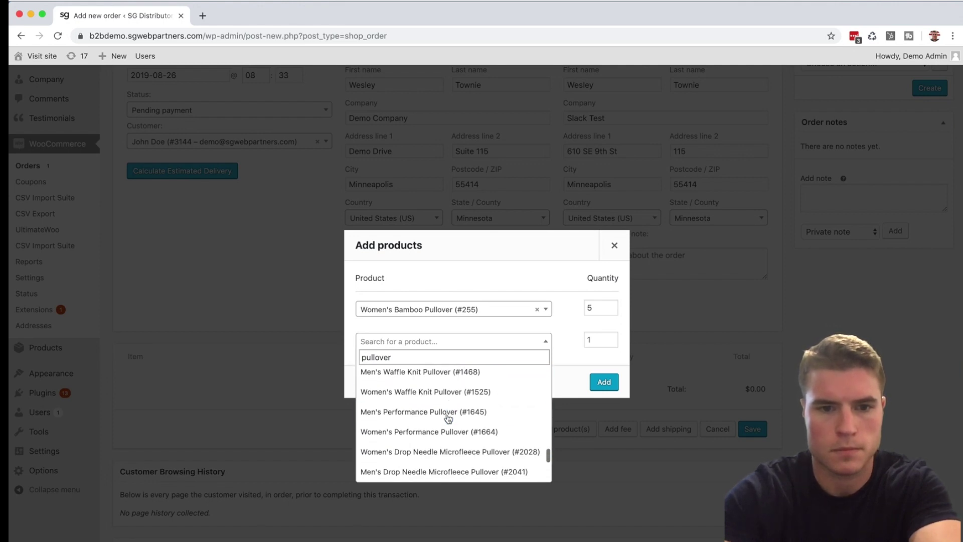
scroll(454, 402, "up", 1)
left_click(458, 385)
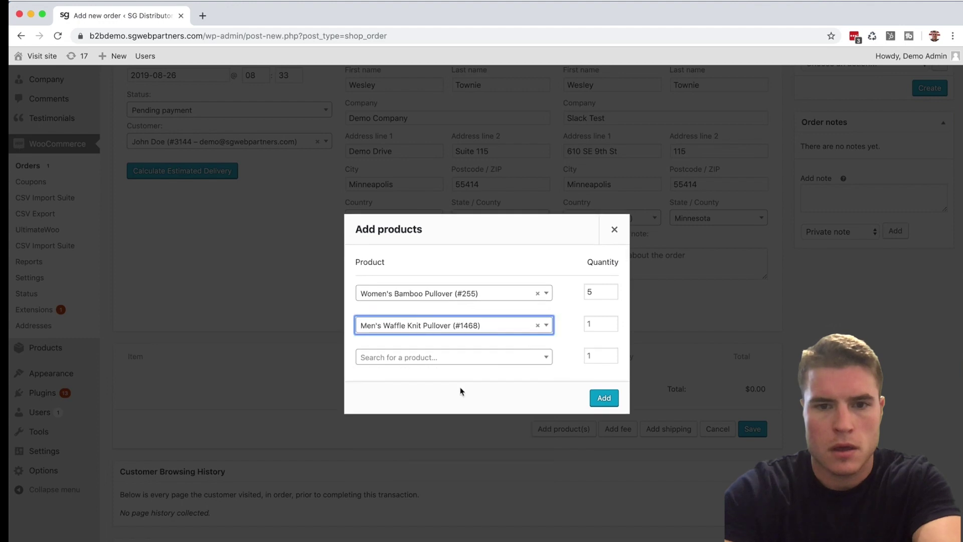
left_click(588, 323)
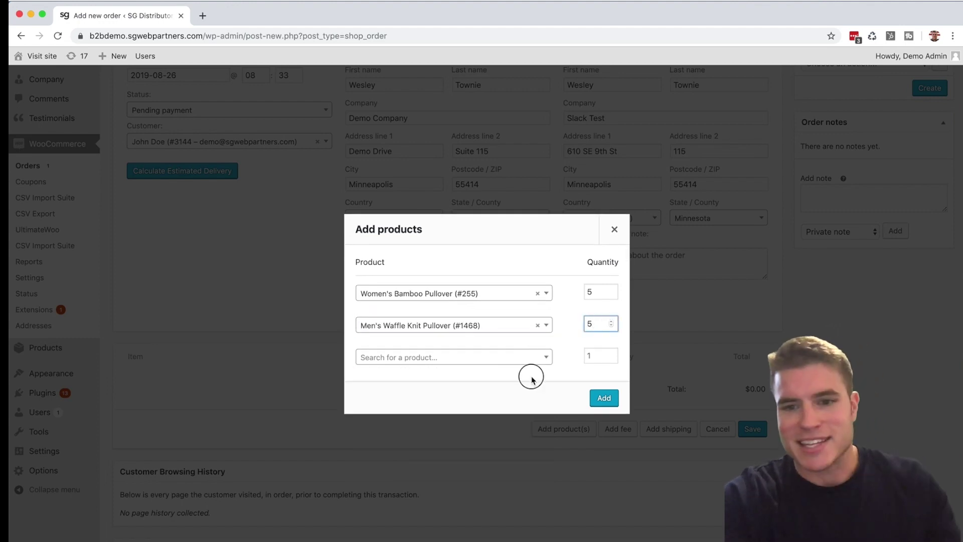
left_click(612, 398)
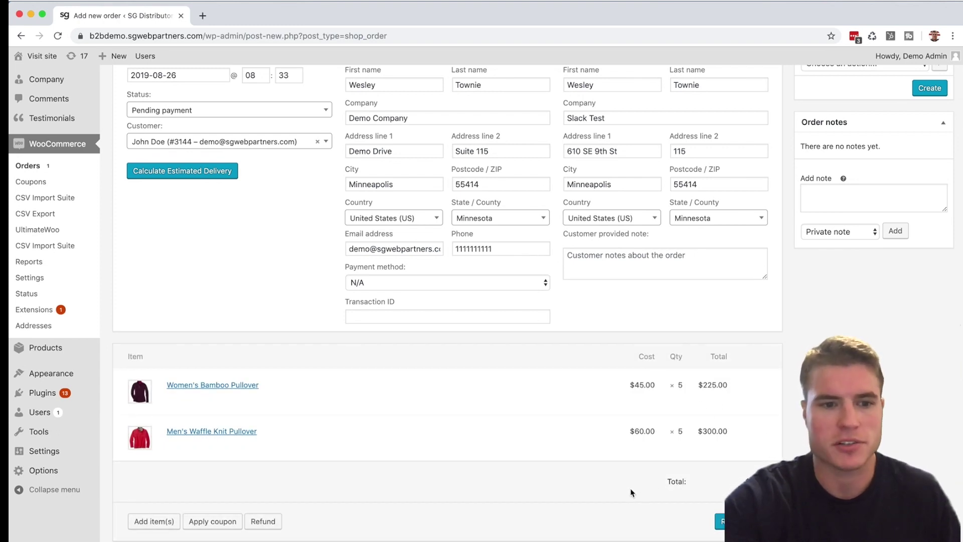
Add a Flat rate shipping line costing $10.00, bringing the order total to $535.00
scroll(631, 493, "down", 1)
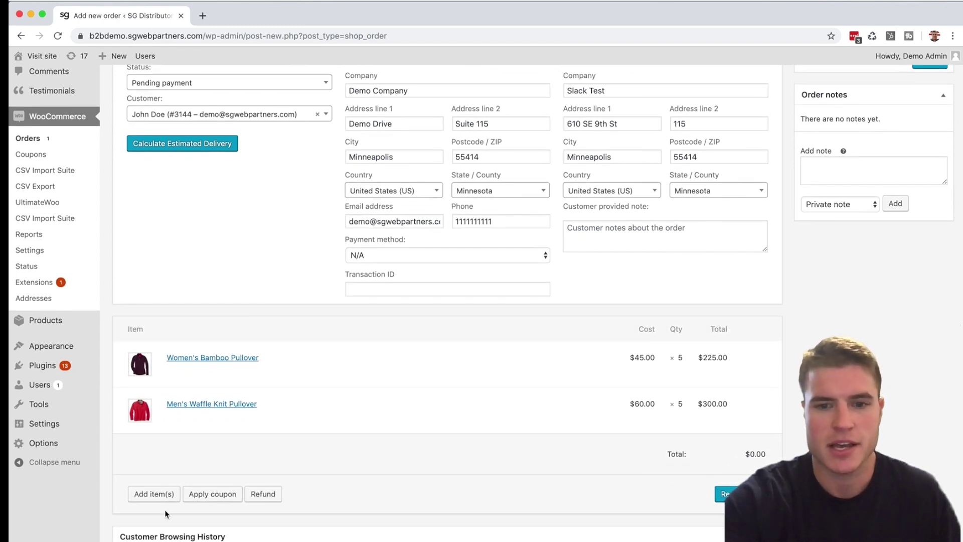
left_click(153, 494)
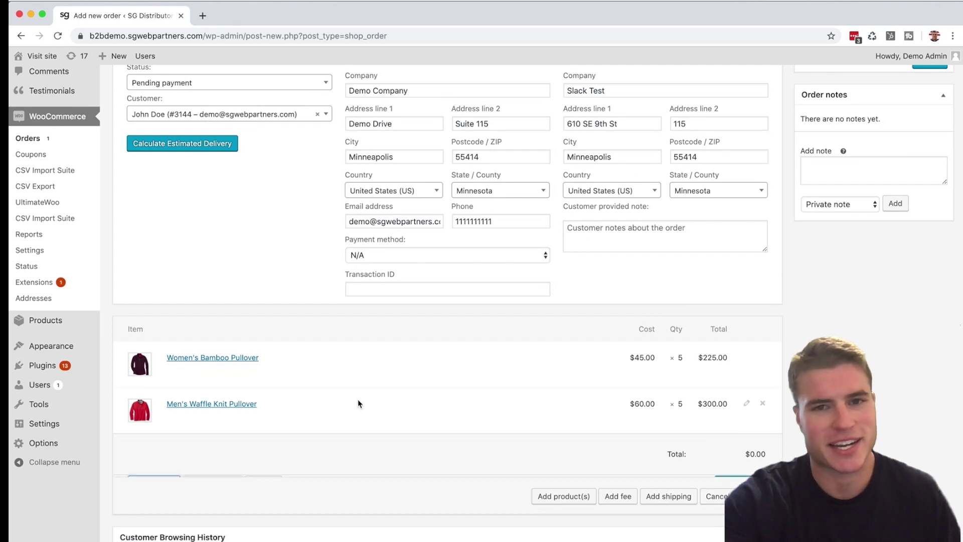
left_click(660, 494)
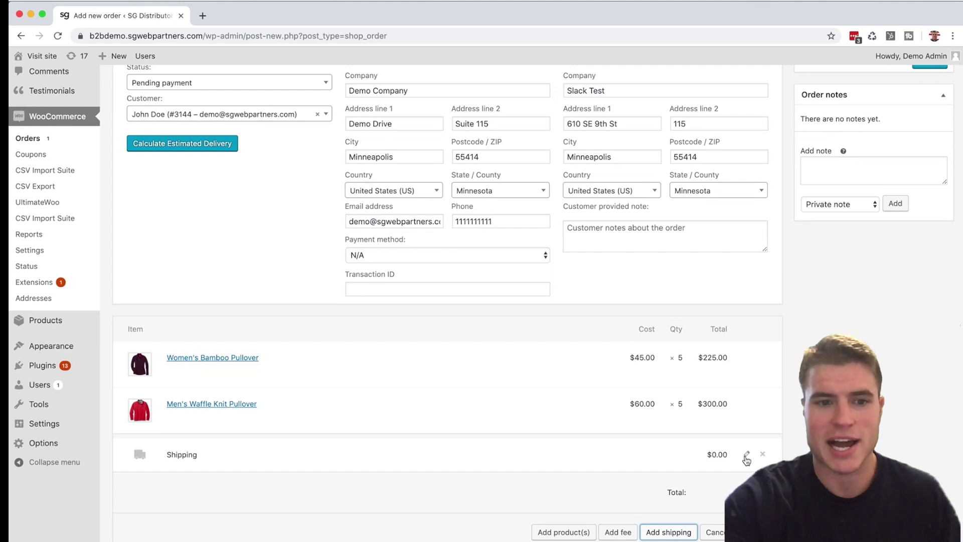
left_click(746, 453)
left_click(416, 460)
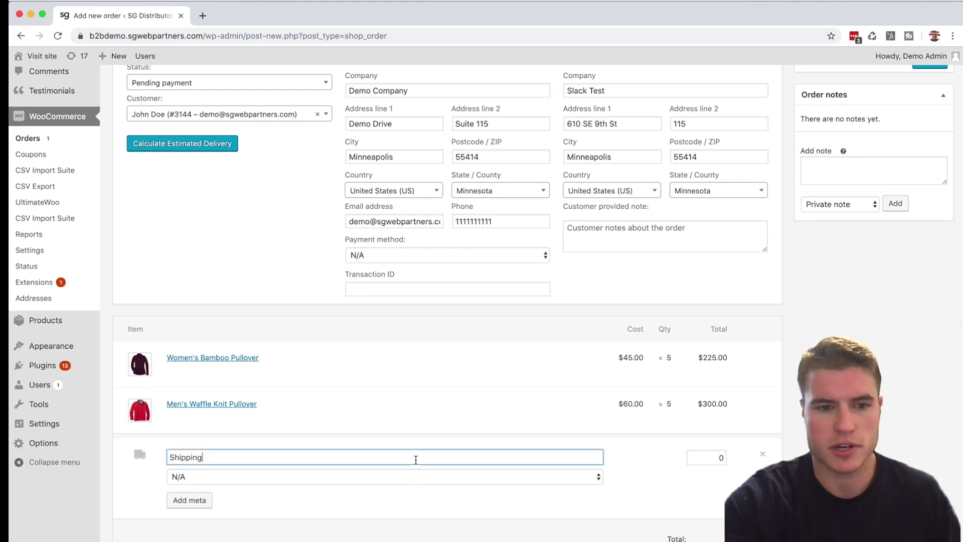
left_click(368, 475)
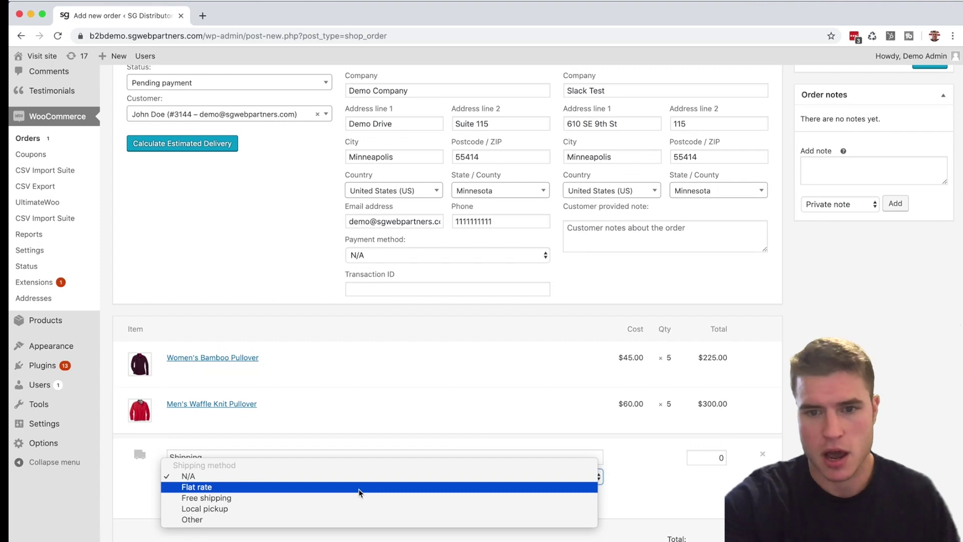
left_click(359, 487)
left_click(695, 457)
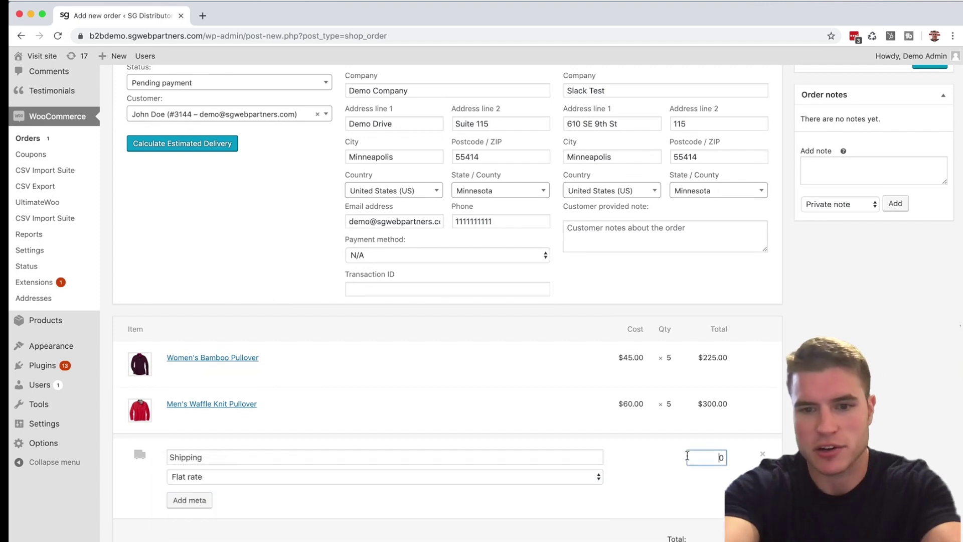
type("10.0")
left_click(703, 483)
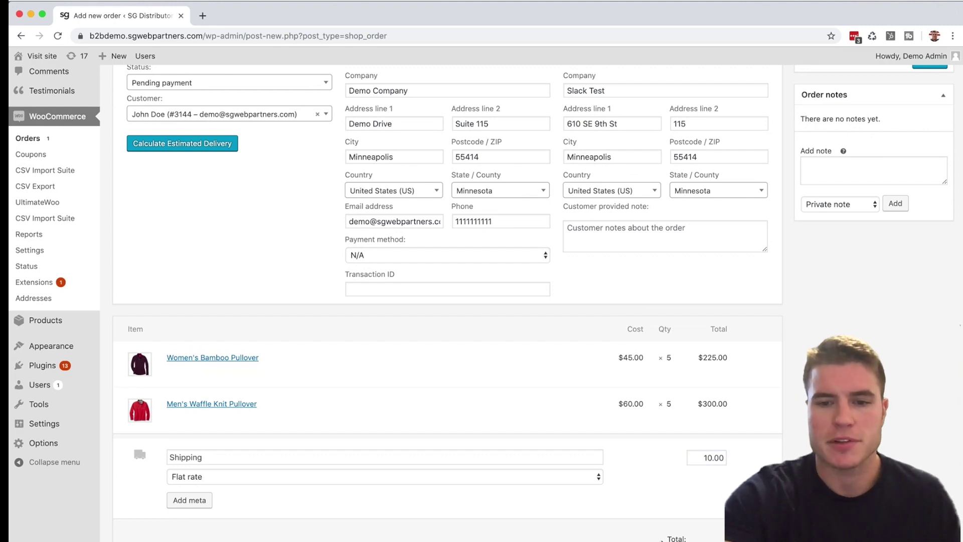
scroll(446, 301, "down", 2)
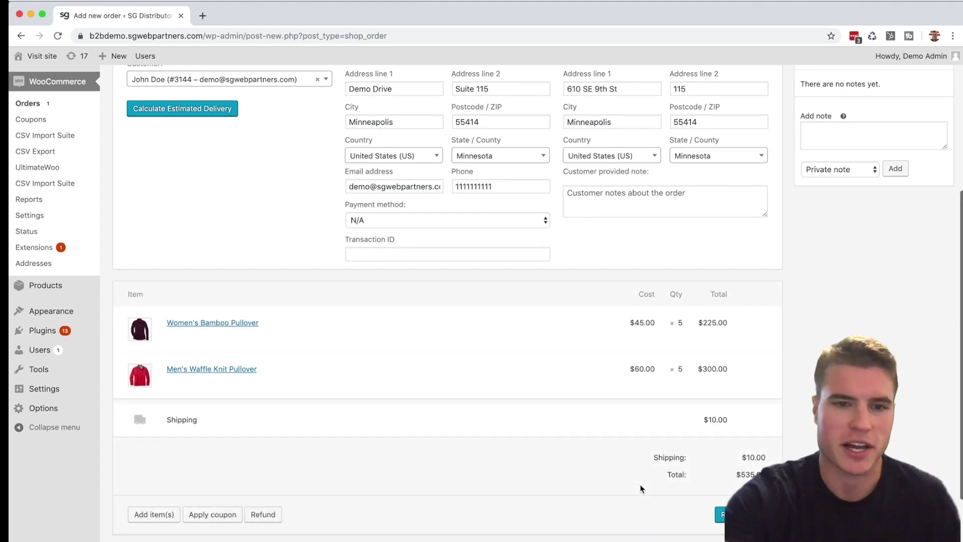
Cancel the coupon prompt without a code, then view and dismiss the add-item options
left_click(215, 514)
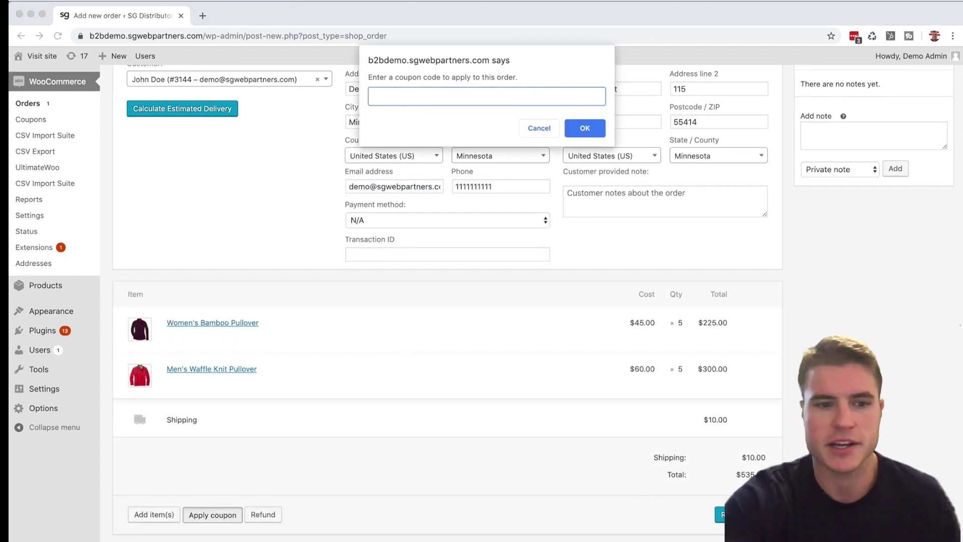
left_click(539, 128)
left_click(154, 514)
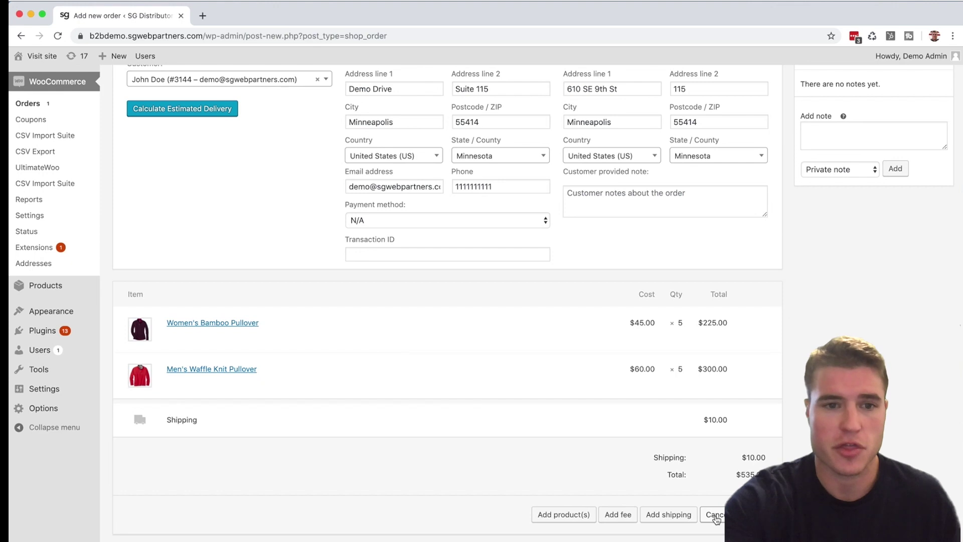
left_click(715, 517)
Check the Payment method list and leave the order's payment method at N/A
scroll(539, 489, "up", 3)
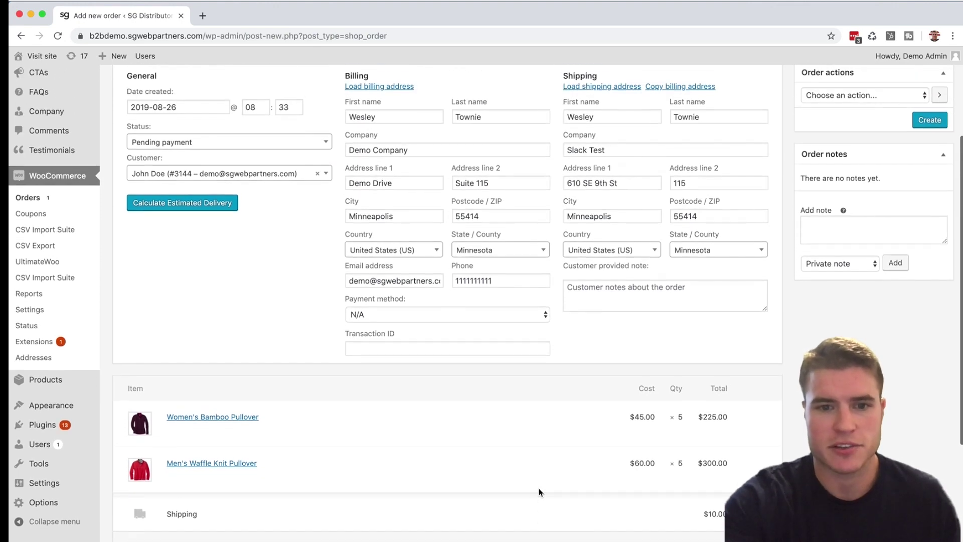
left_click(517, 388)
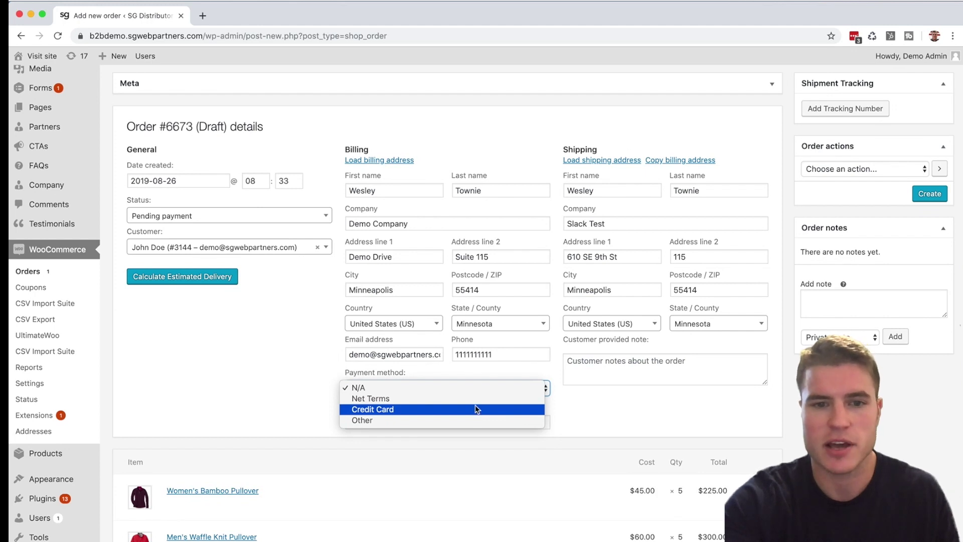
left_click(499, 374)
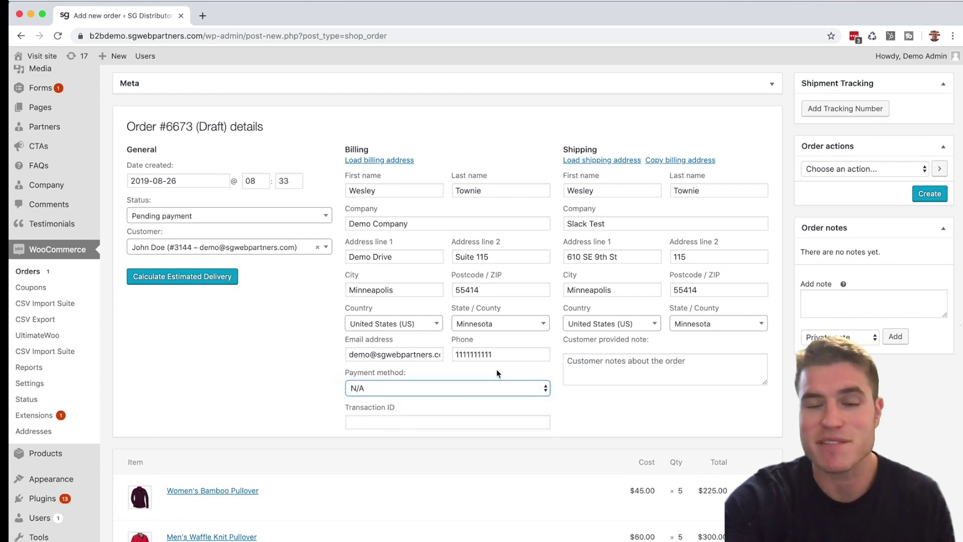
left_click(603, 428)
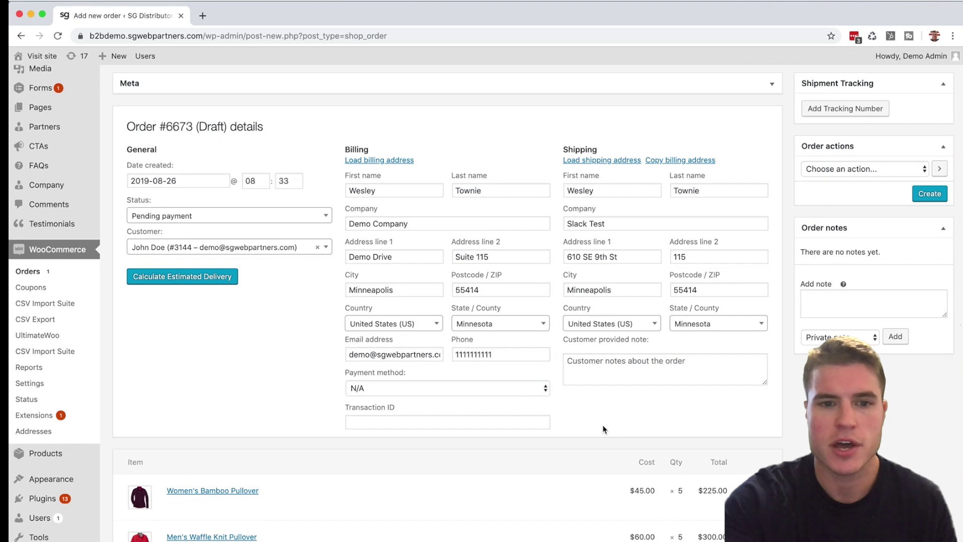
scroll(603, 429, "up", 1)
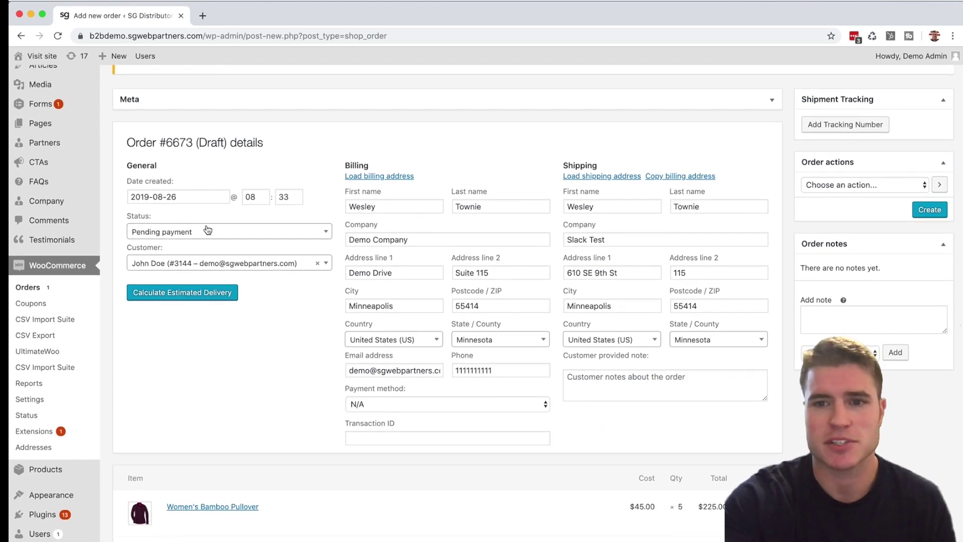
Create order #6673 with the 'Email invoice / order details to customer' action
left_click(828, 185)
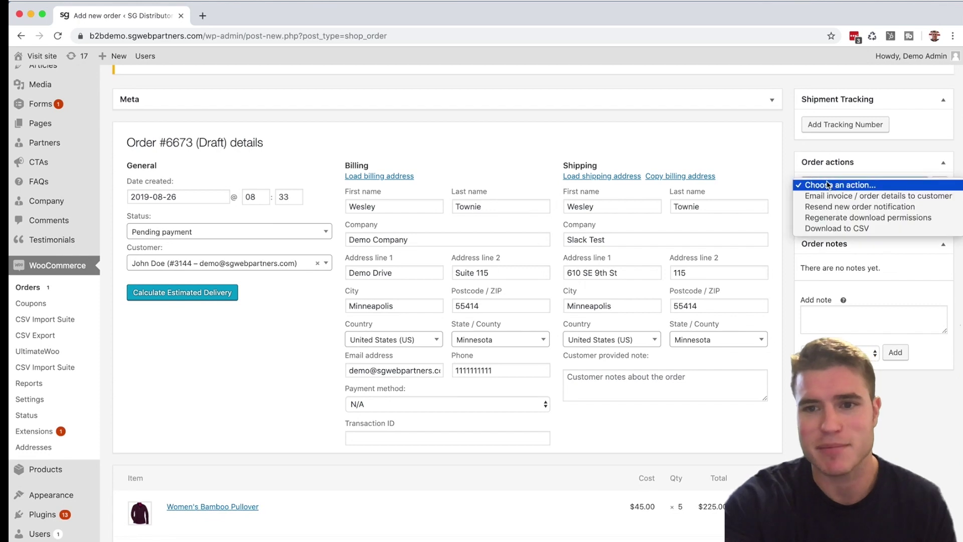
left_click(832, 196)
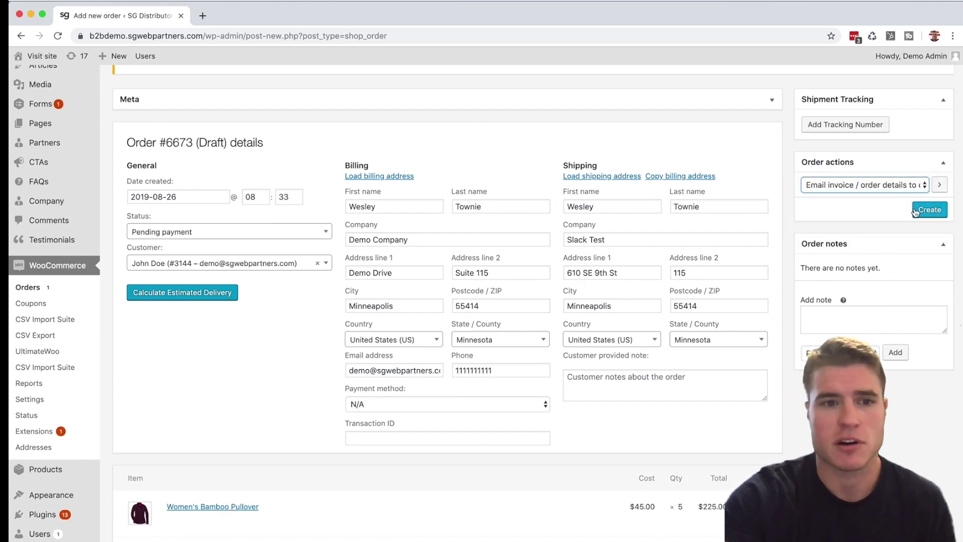
left_click(915, 212)
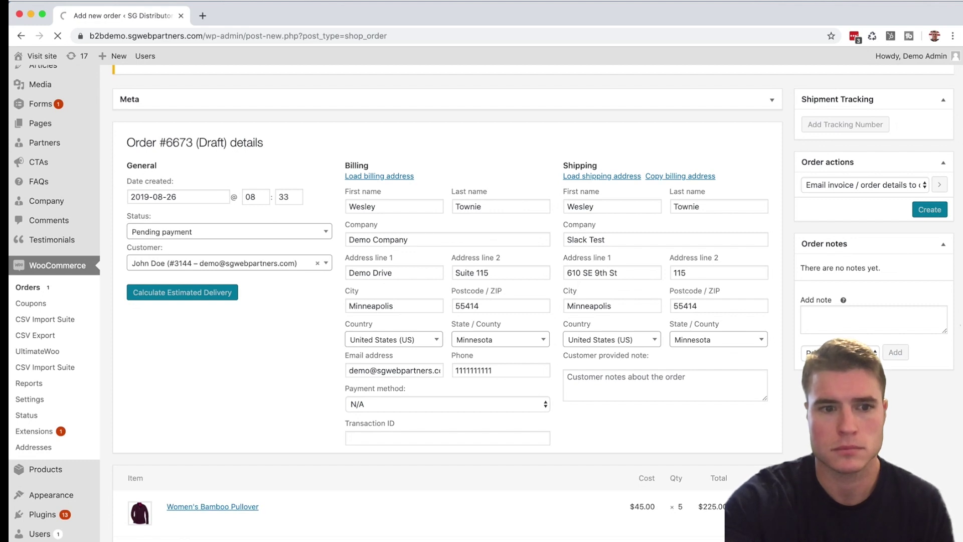
scroll(554, 360, "down", 2)
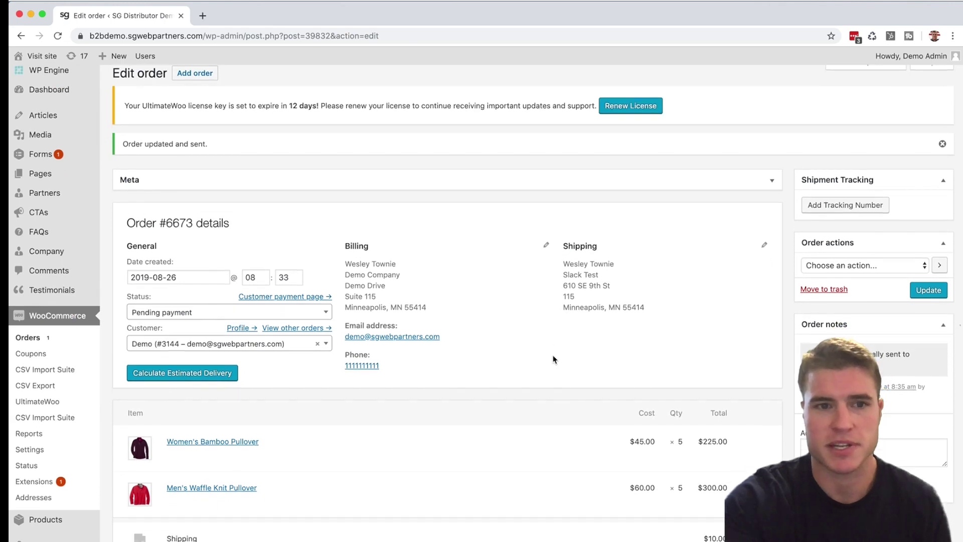
scroll(551, 356, "up", 1)
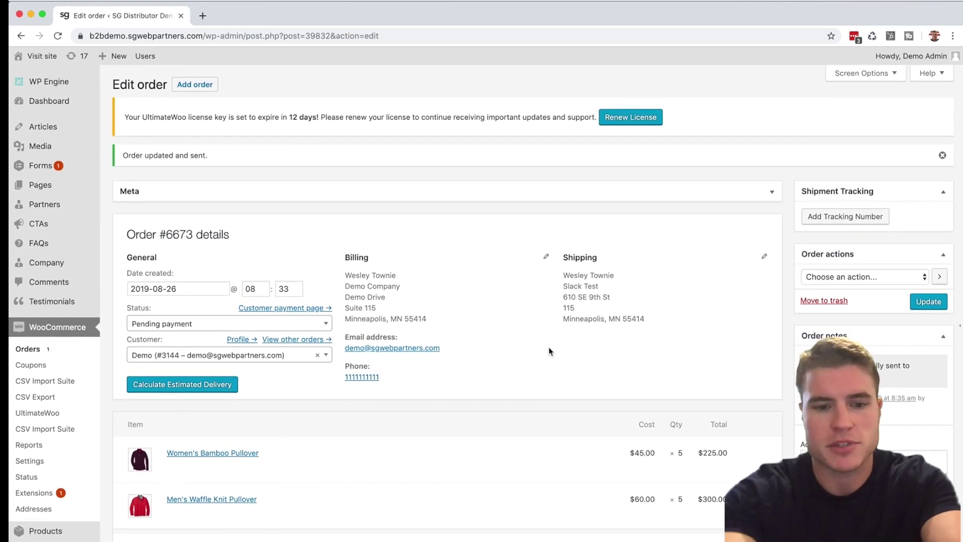
key("super+shift+n")
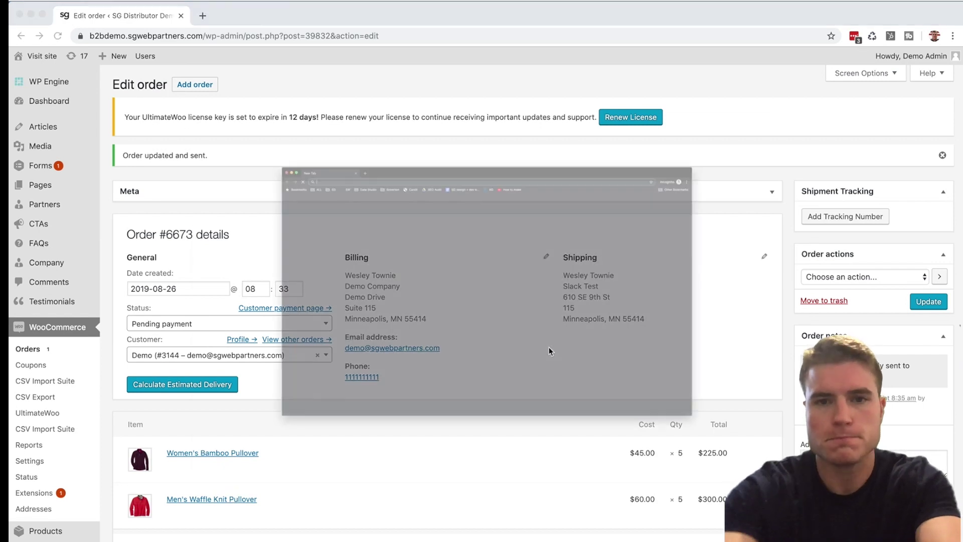
Sign in to Gmail with the account's email and password and open the invoice email
type("mail.google.com")
key("Return")
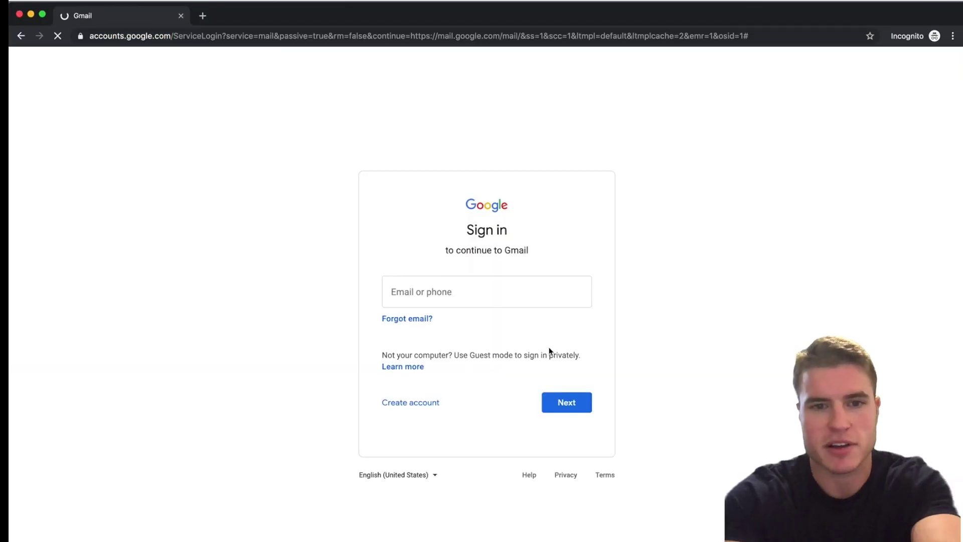
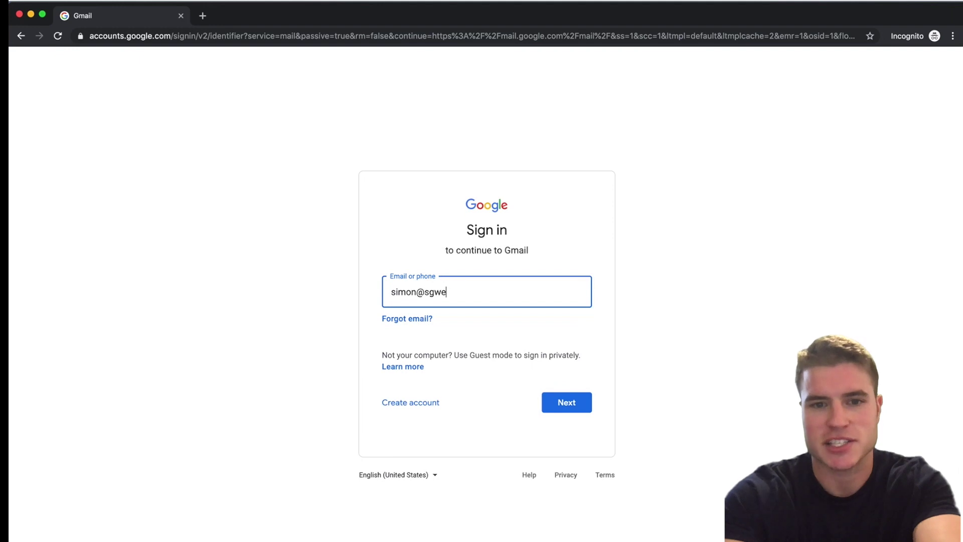
key("Return")
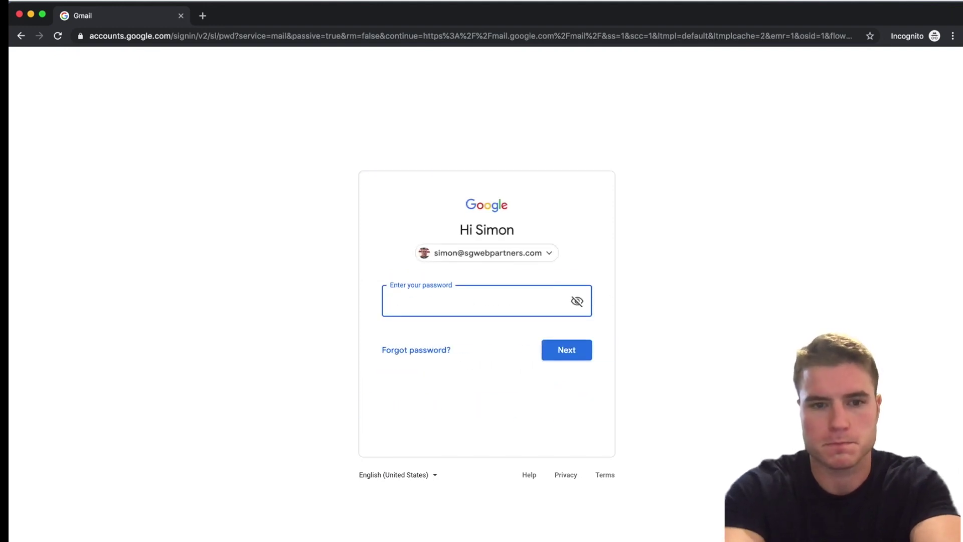
type("•••••••••")
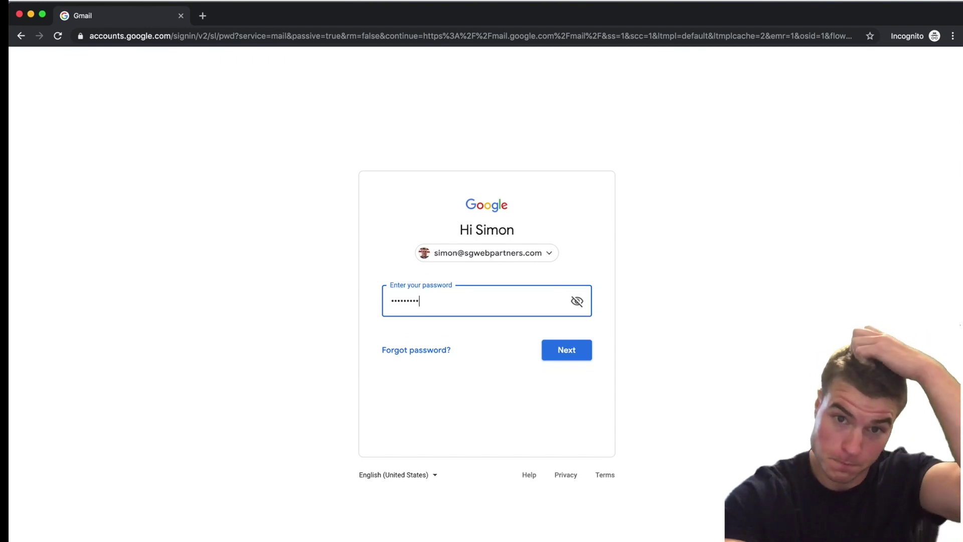
key("Return")
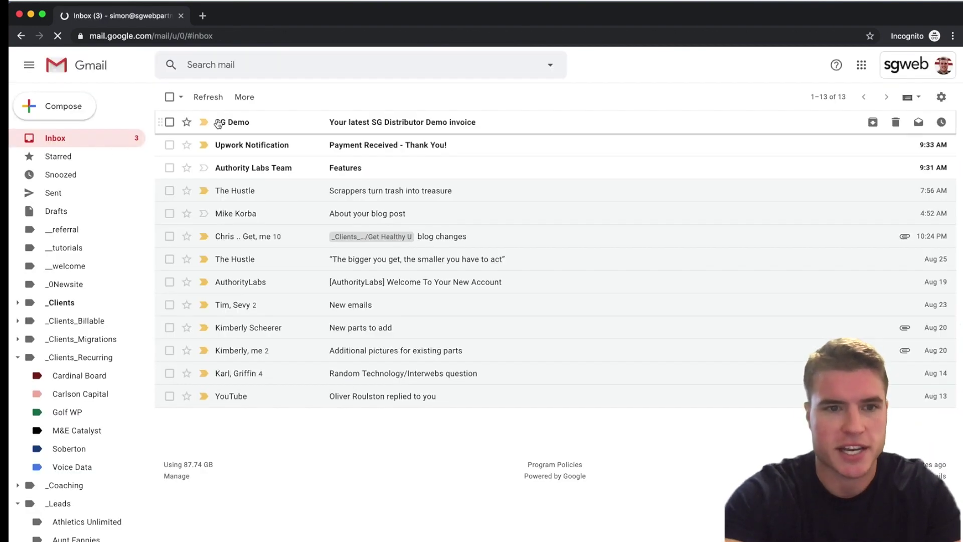
left_click(258, 124)
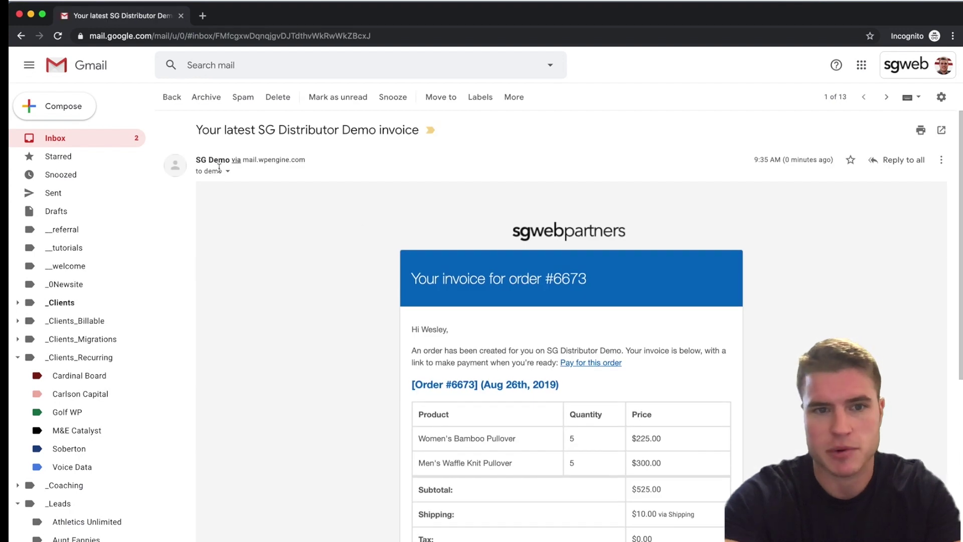
Check the invoice's recipient and open its 'Pay for this order' link in a new tab
left_click(227, 171)
left_click_drag(380, 203, 284, 204)
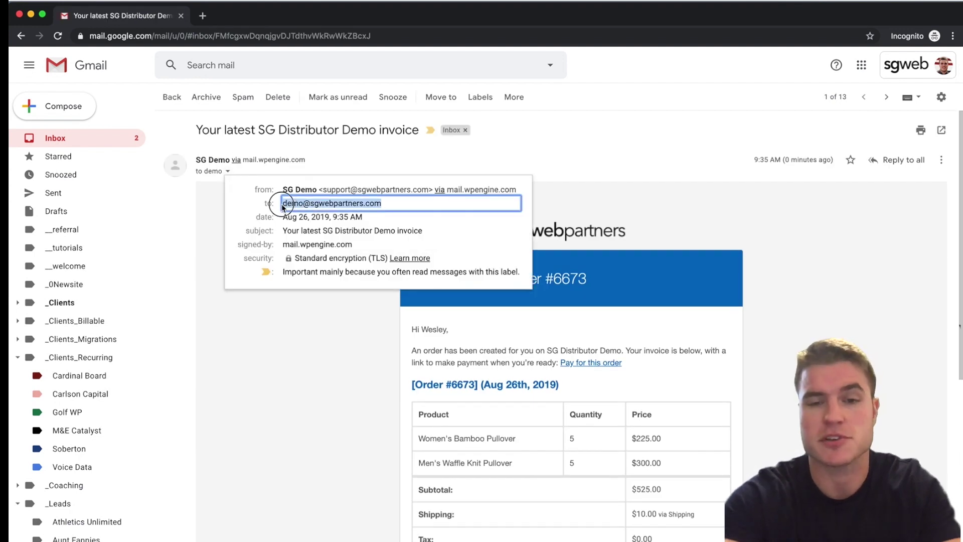
left_click(668, 187)
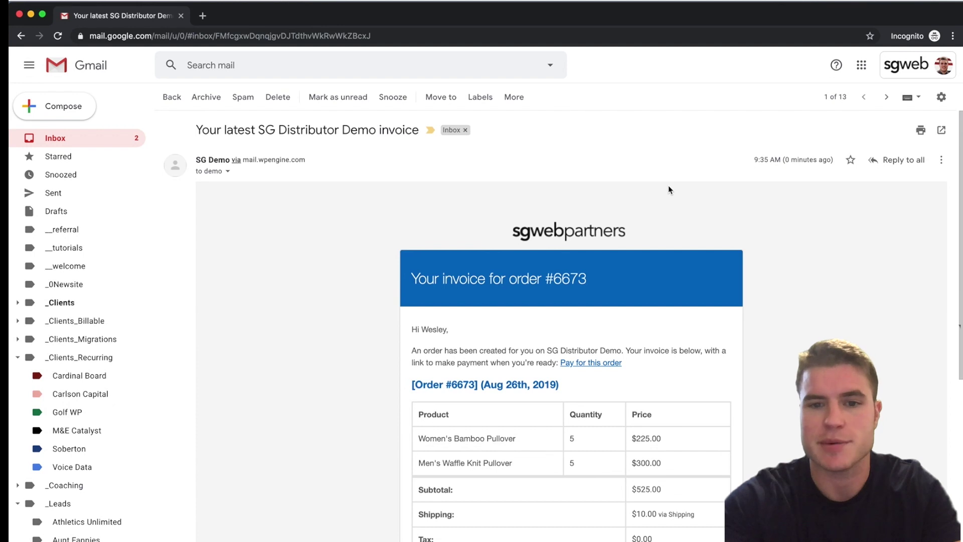
scroll(668, 190, "down", 2)
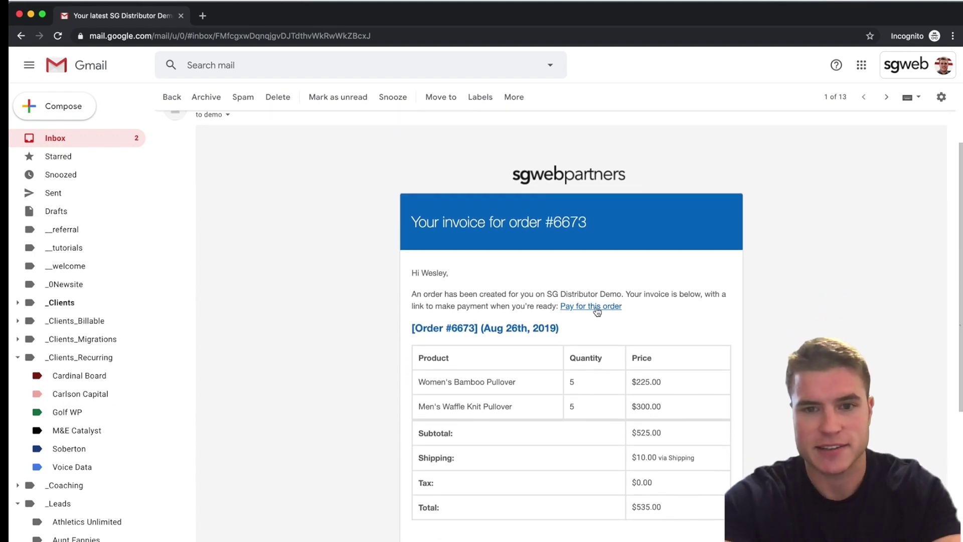
right_click(597, 310)
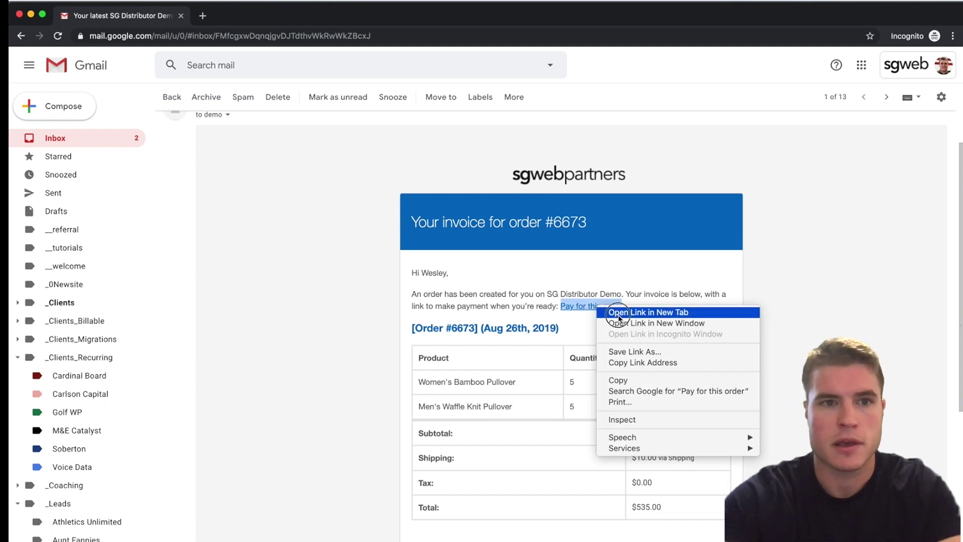
left_click(618, 315)
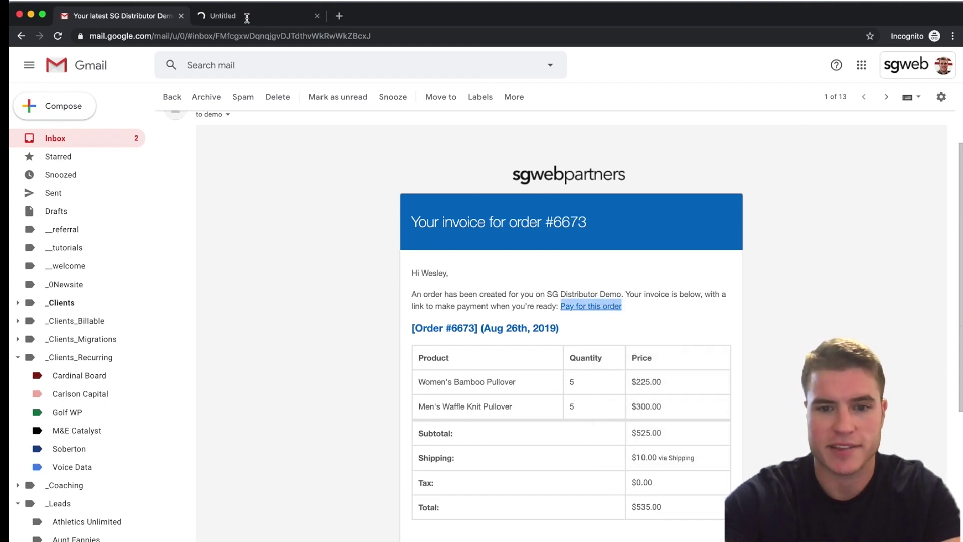
scroll(374, 230, "down", 5)
scroll(373, 232, "up", 3)
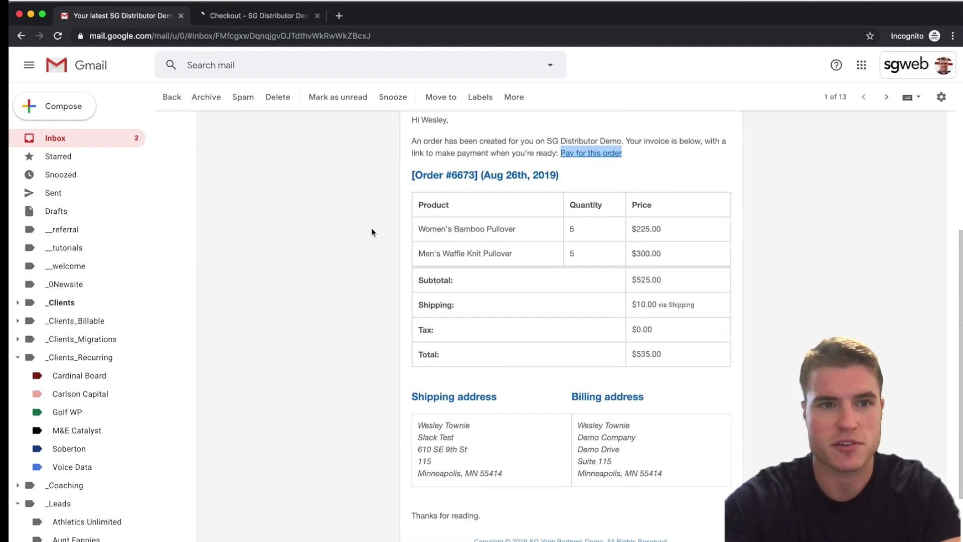
left_click(288, 20)
Log in with the demo customer's email and password, then pay order 6673 by Credit Card
left_click(330, 236)
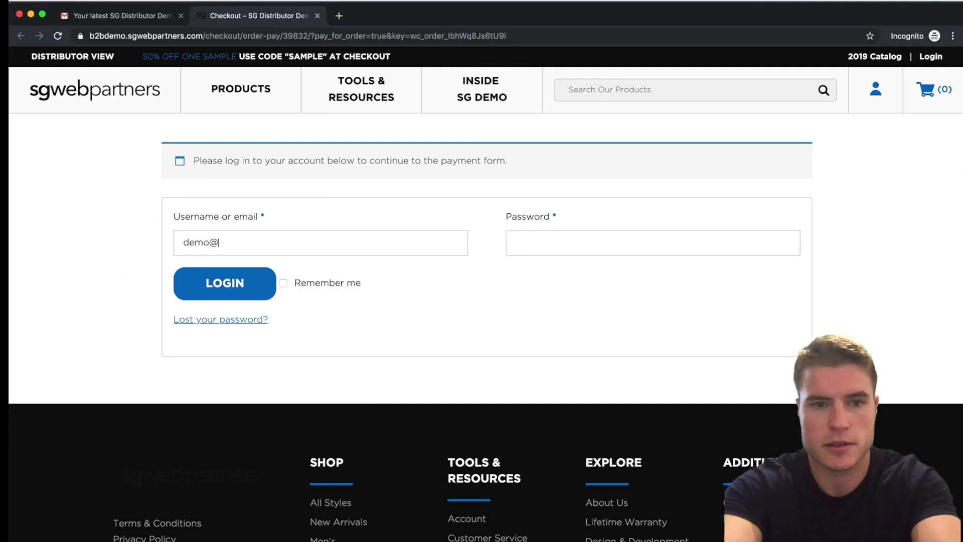
key("Tab")
type("d**********")
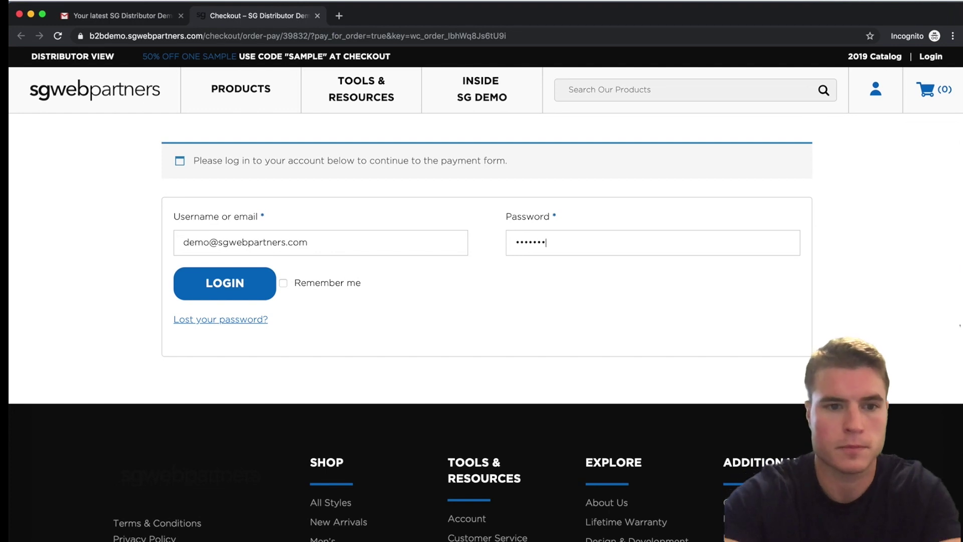
type("*")
left_click(243, 279)
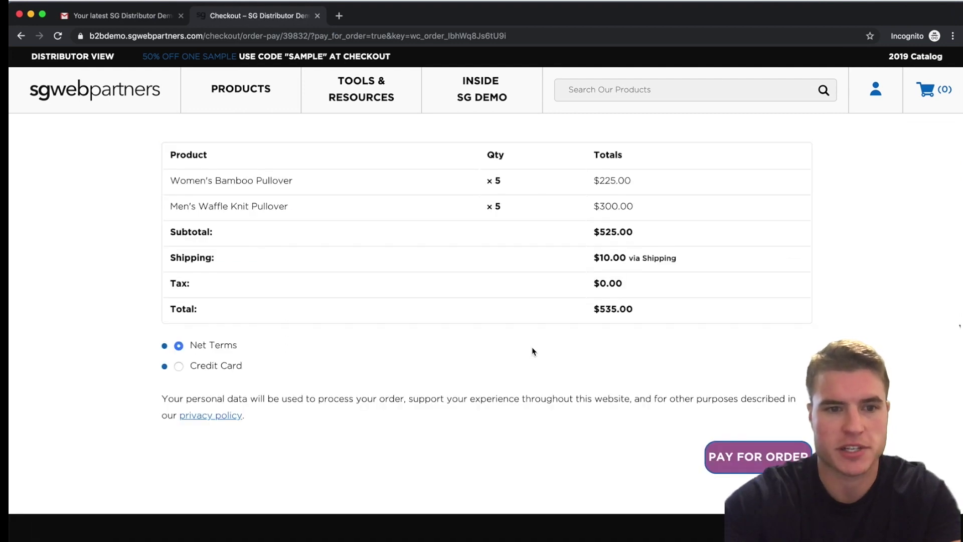
left_click(179, 370)
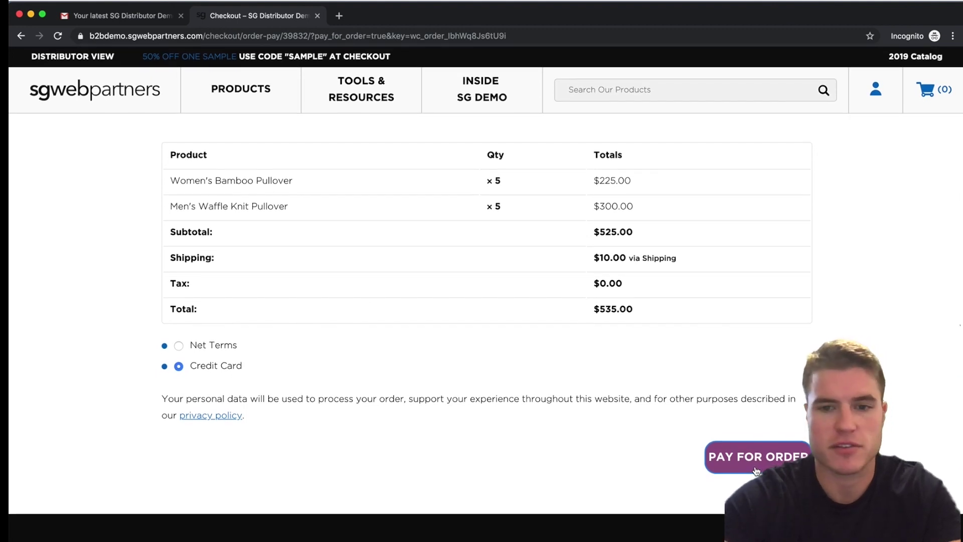
left_click(756, 471)
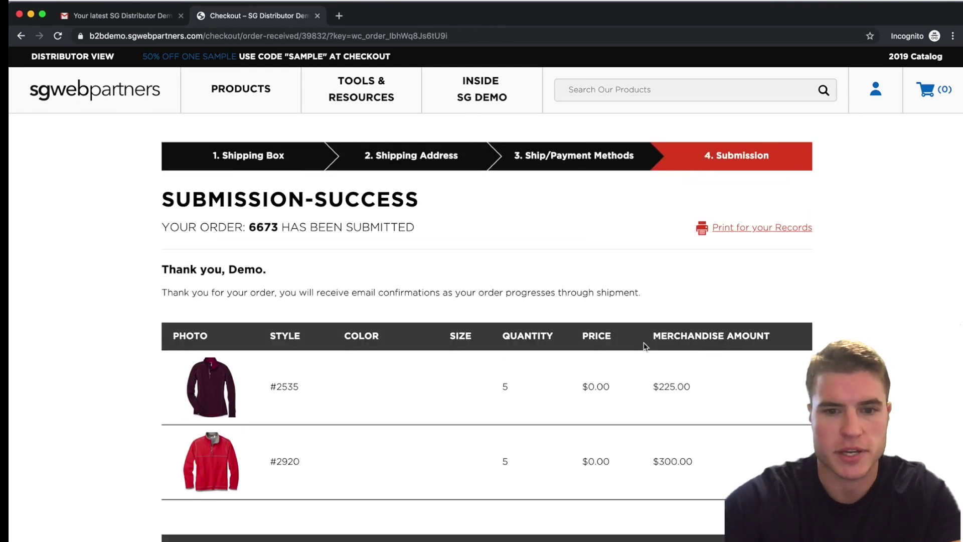
scroll(645, 346, "down", 7)
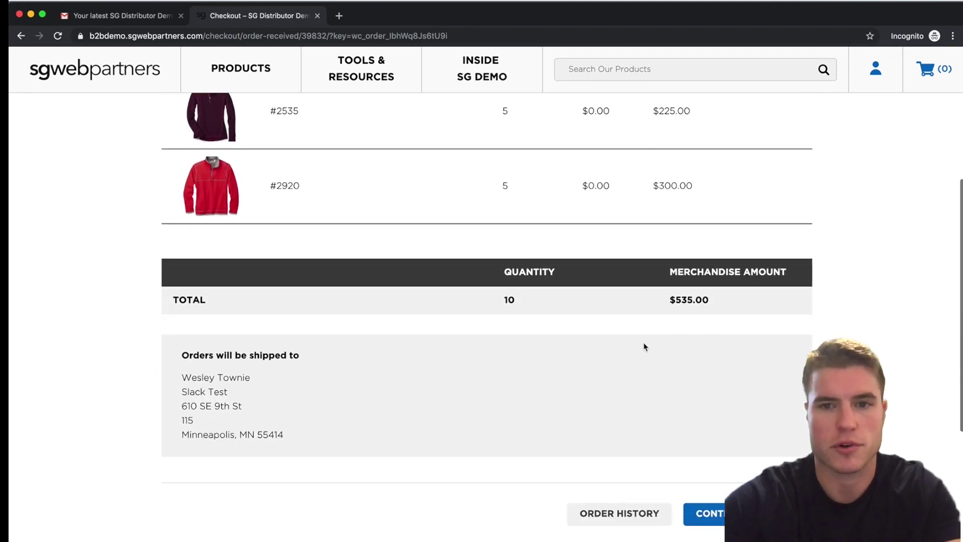
scroll(645, 346, "up", 4)
scroll(645, 346, "up", 3)
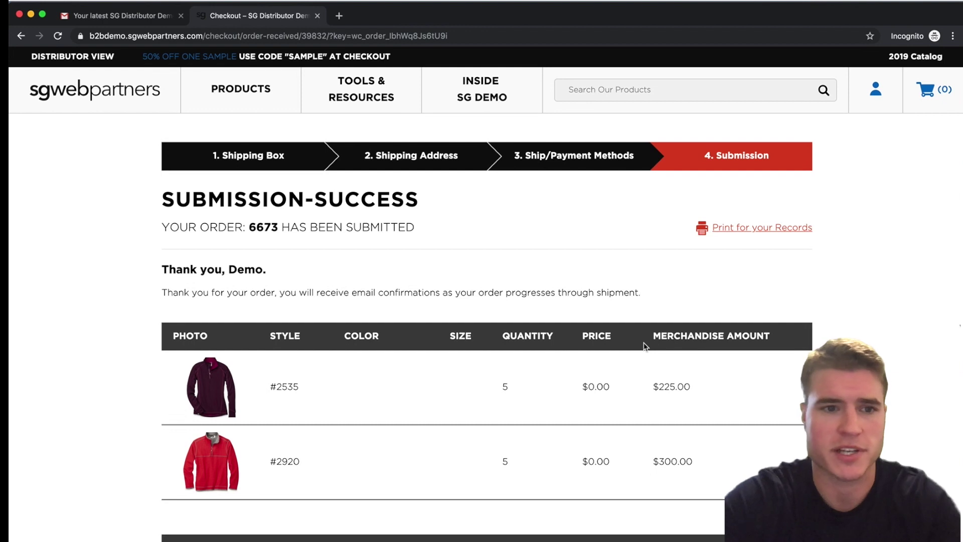
key("super+grave")
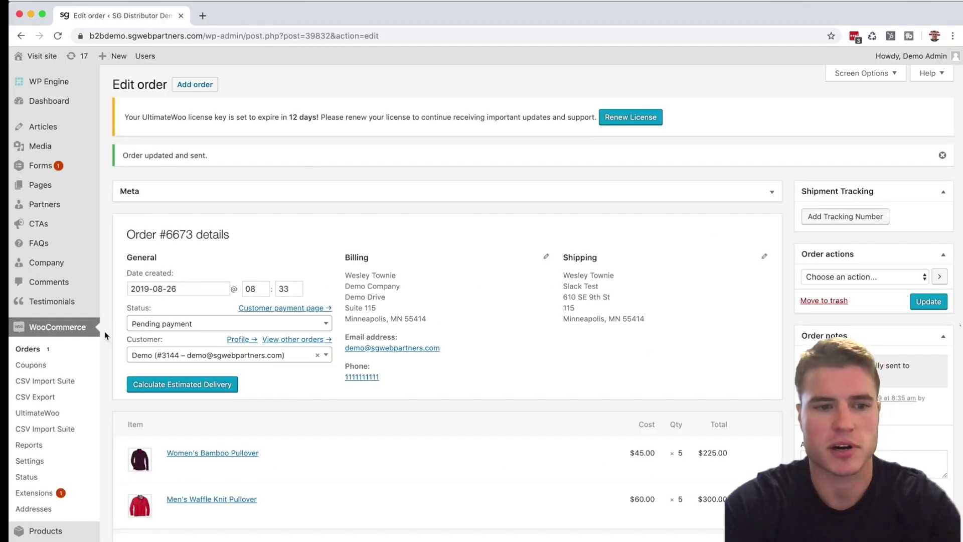
Open Plugins > Installed Plugins and search the page for 'user swit'
scroll(32, 441, "down", 4)
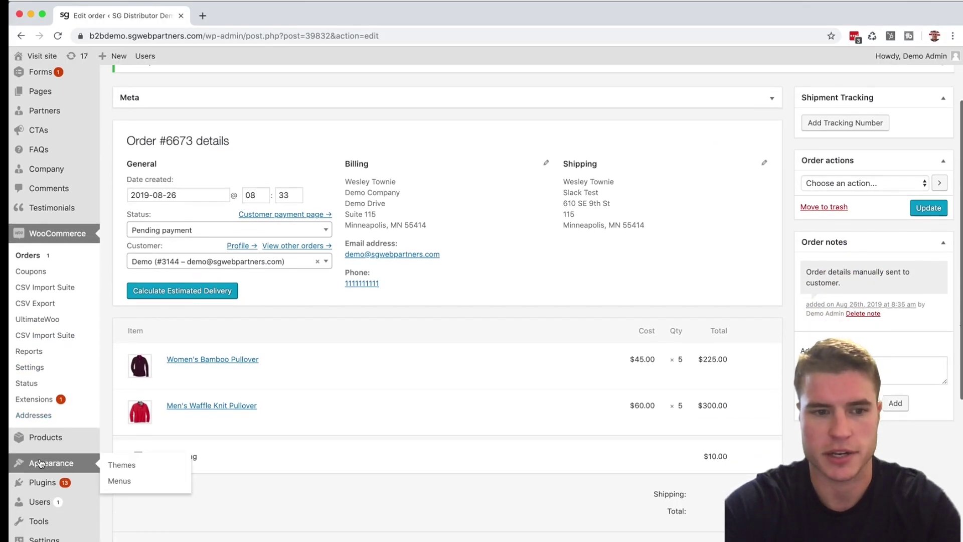
mouse_move(46, 483)
left_click(109, 486)
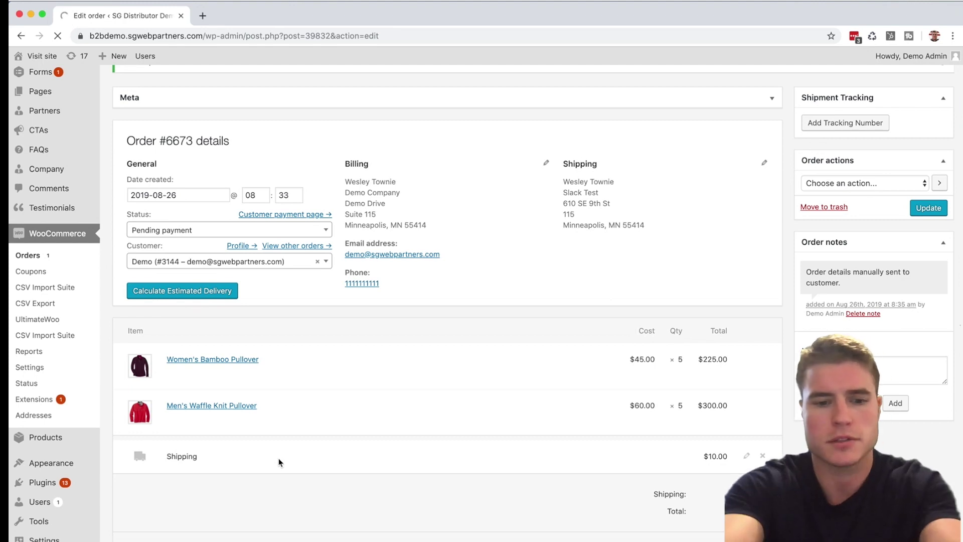
key("super+f")
type("user swit")
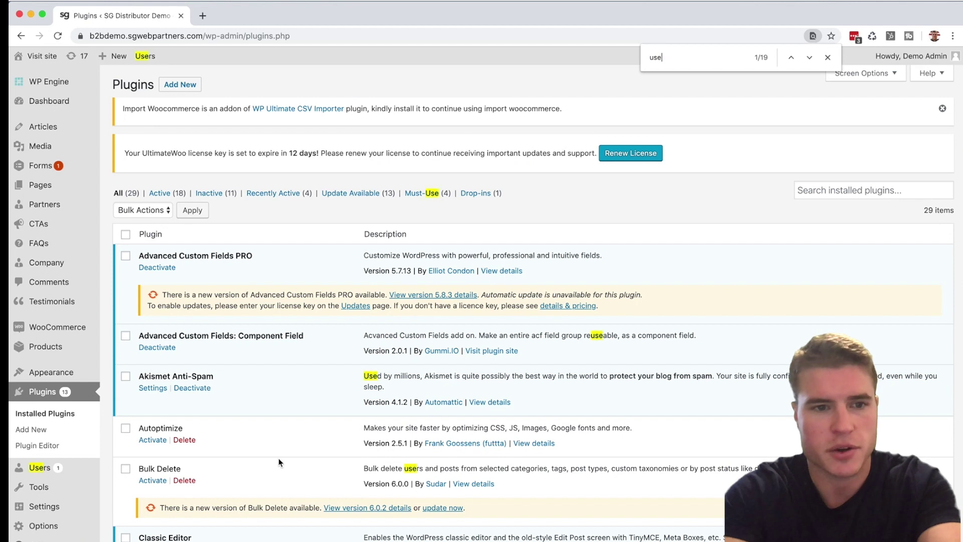
Deactivate the User Switching plugin
left_click(157, 313)
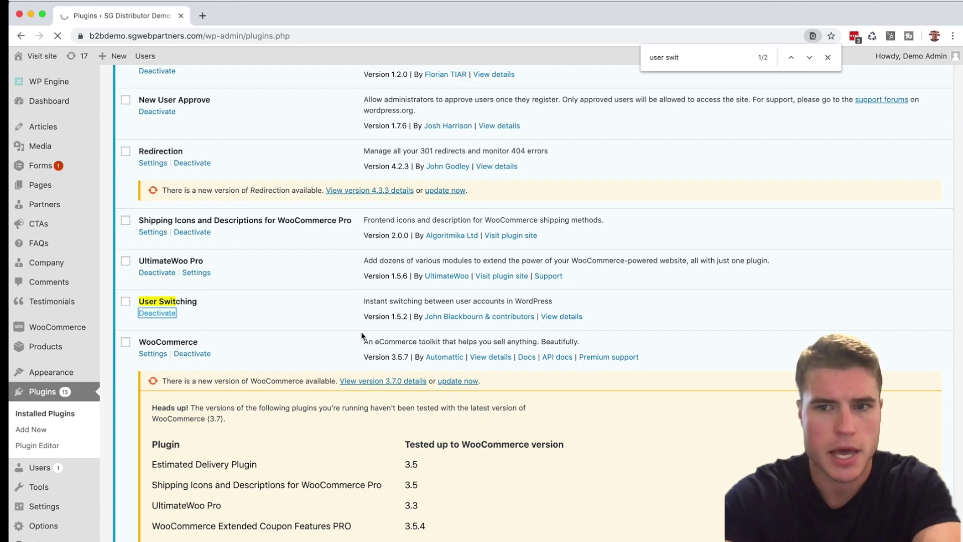
scroll(293, 351, "down", 15)
scroll(294, 351, "down", 8)
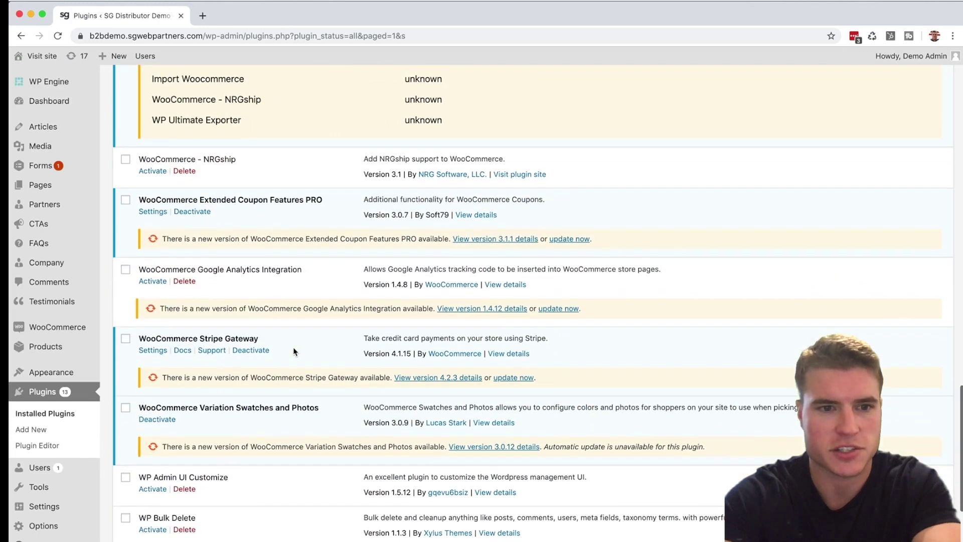
scroll(293, 351, "up", 8)
scroll(293, 347, "up", 5)
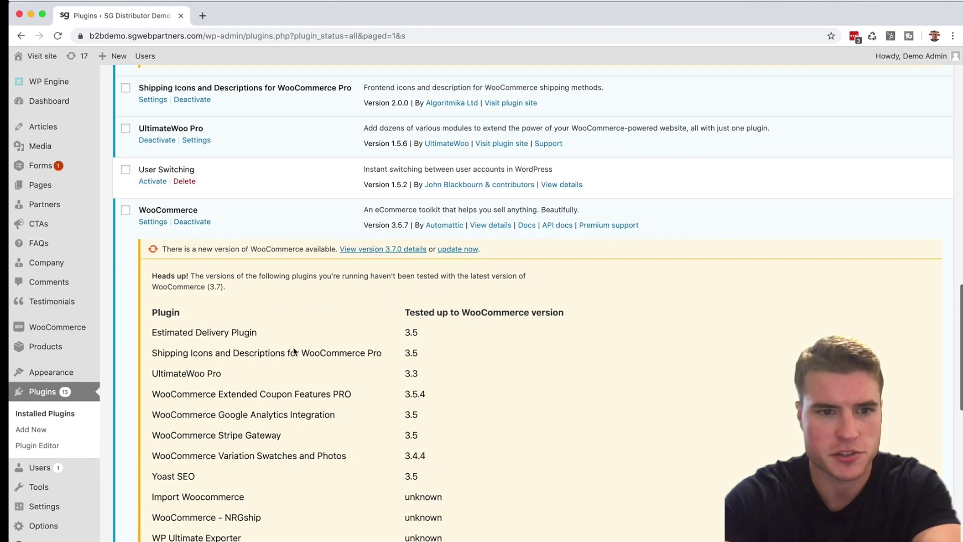
scroll(210, 277, "up", 3)
Reactivate User Switching and check the Plugin activated notice
left_click(190, 276)
left_click_drag(191, 276, 131, 277)
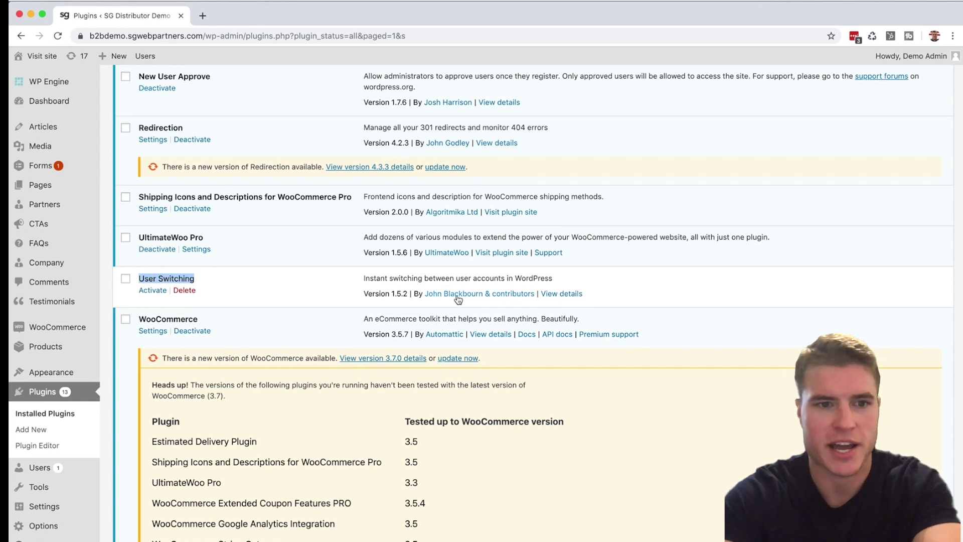
left_click(153, 290)
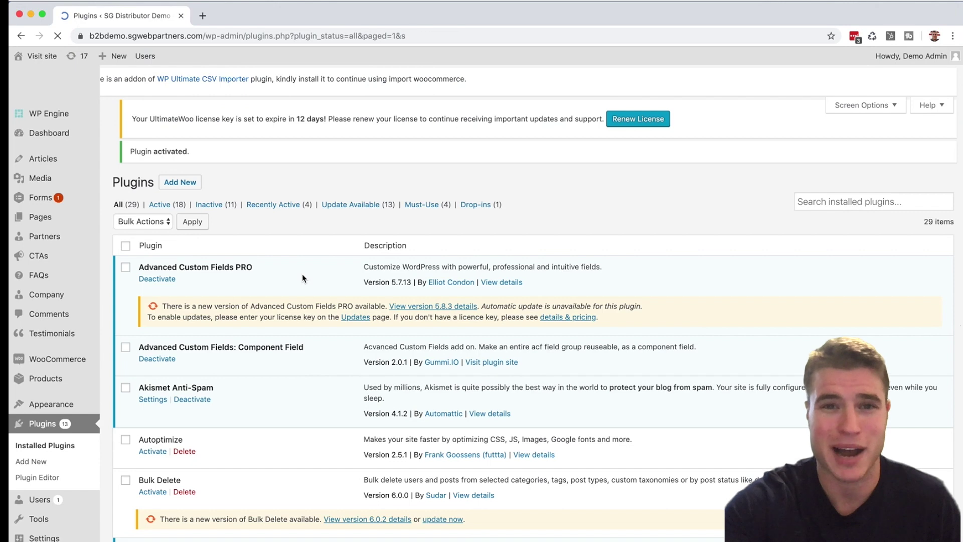
scroll(302, 278, "down", 20)
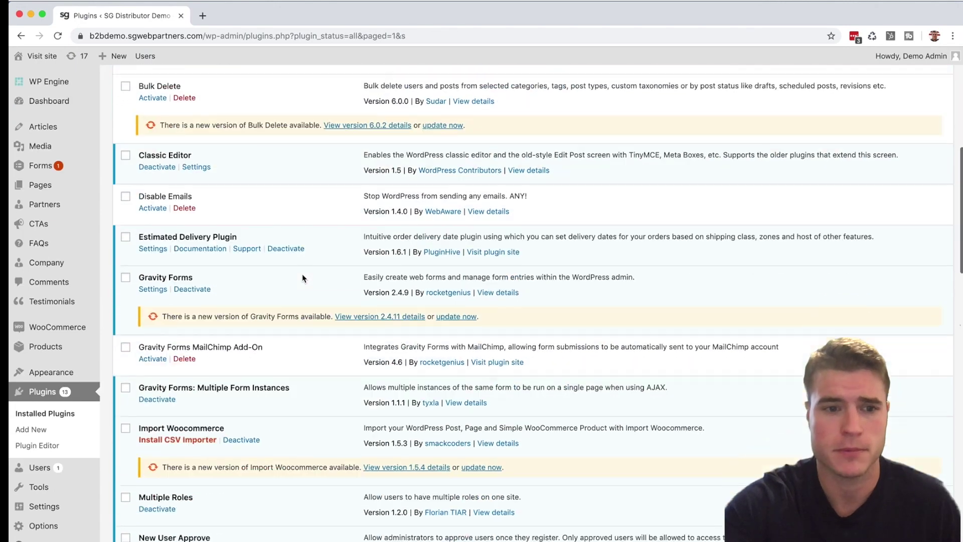
scroll(303, 278, "down", 15)
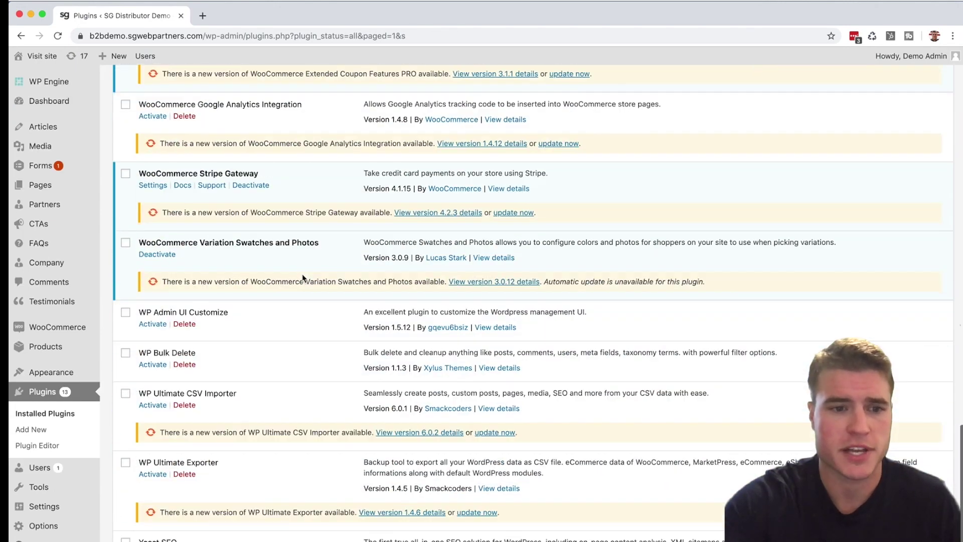
In All Users, filter to Customers and switch into the demo customer's account
mouse_move(70, 467)
left_click(111, 465)
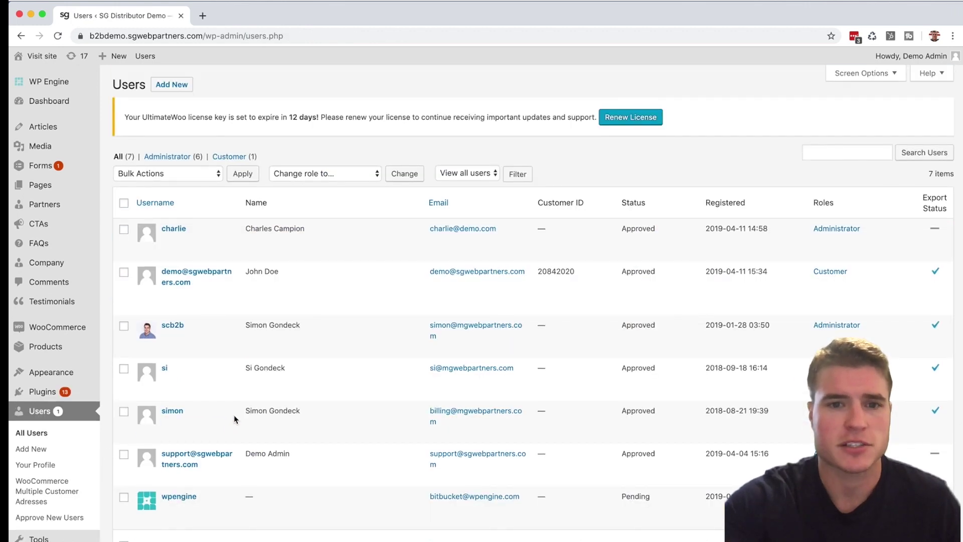
left_click(229, 156)
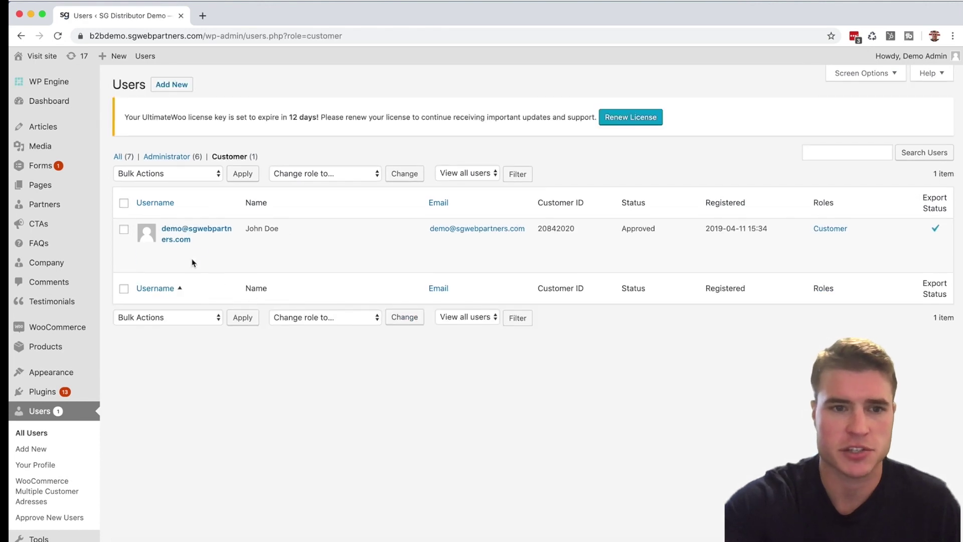
left_click(161, 263)
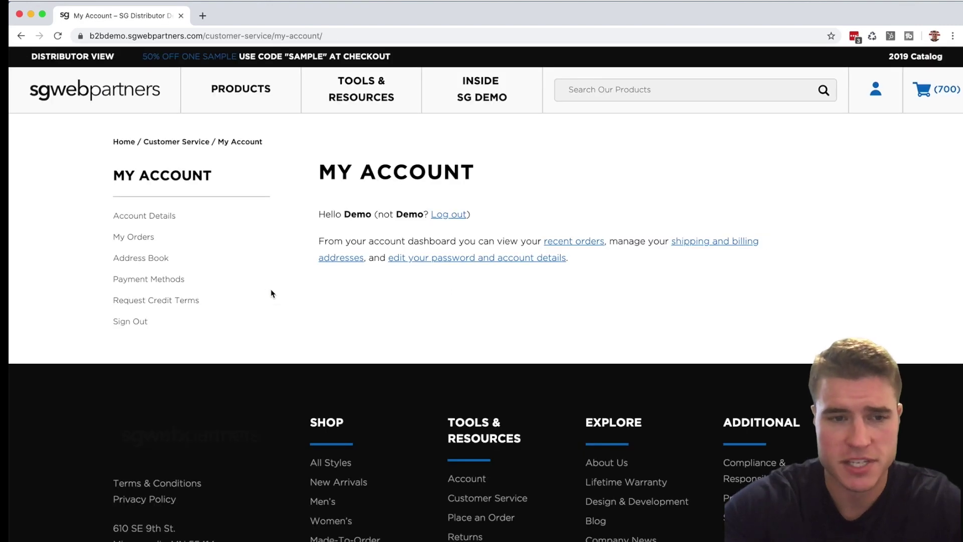
Check saved payment methods, then open the Men's Executive All-Season Jacket under Midweight Jackets
left_click(170, 279)
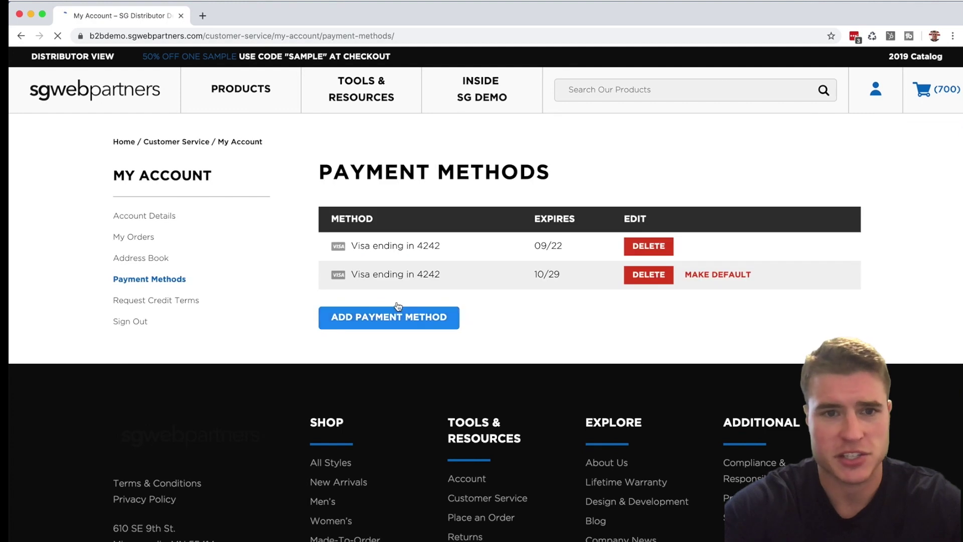
mouse_move(234, 110)
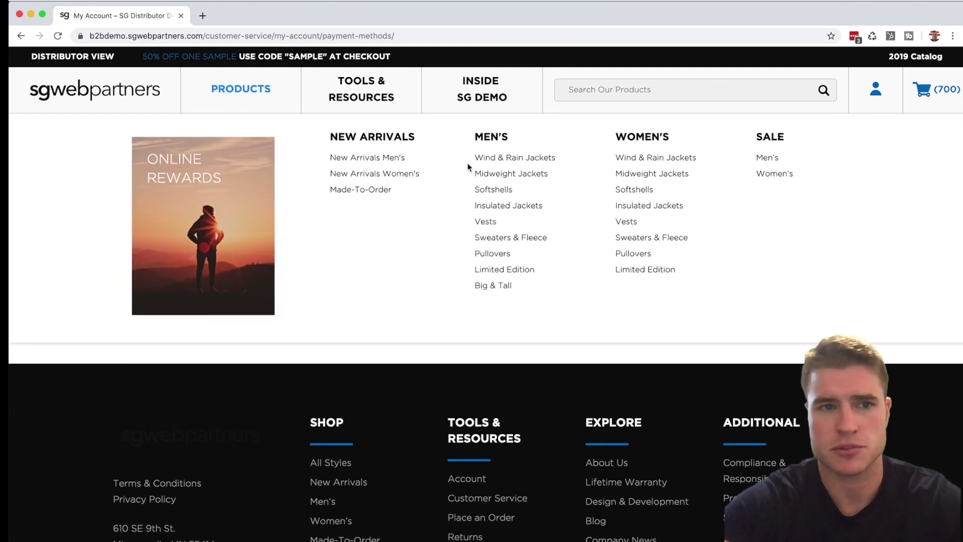
left_click(487, 171)
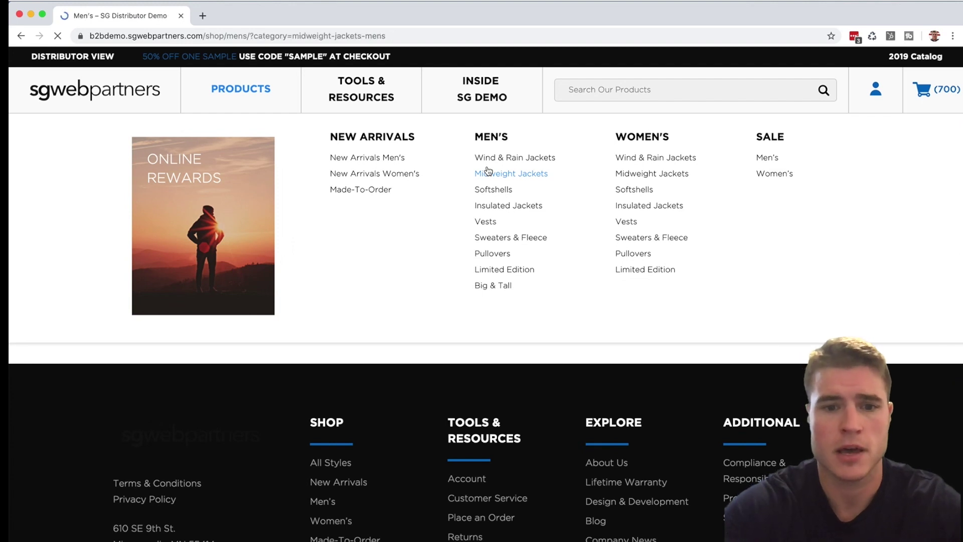
scroll(488, 172, "down", 6)
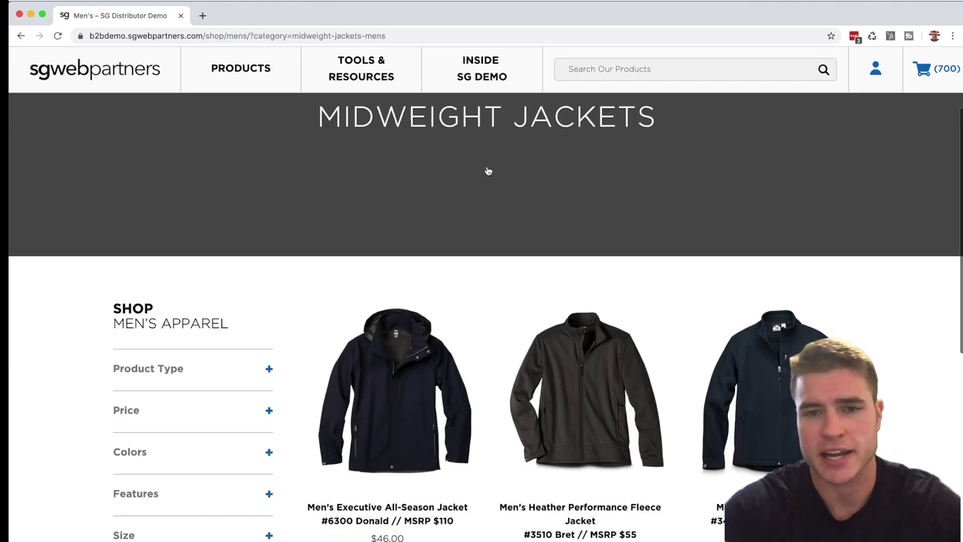
left_click(373, 189)
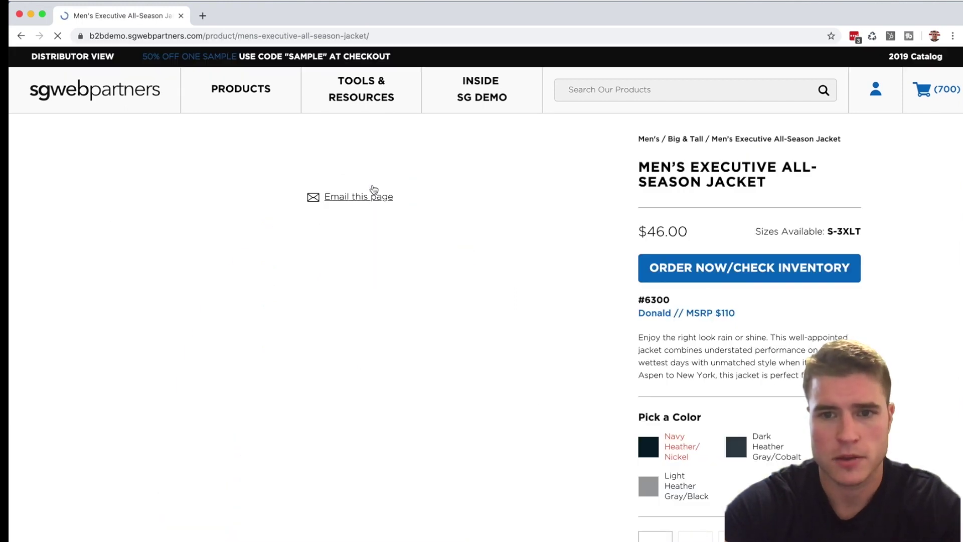
Add five size-L jackets each in Dark Heather Gray/Cobalt and Navy Heather/Nickel to the cart
left_click(709, 265)
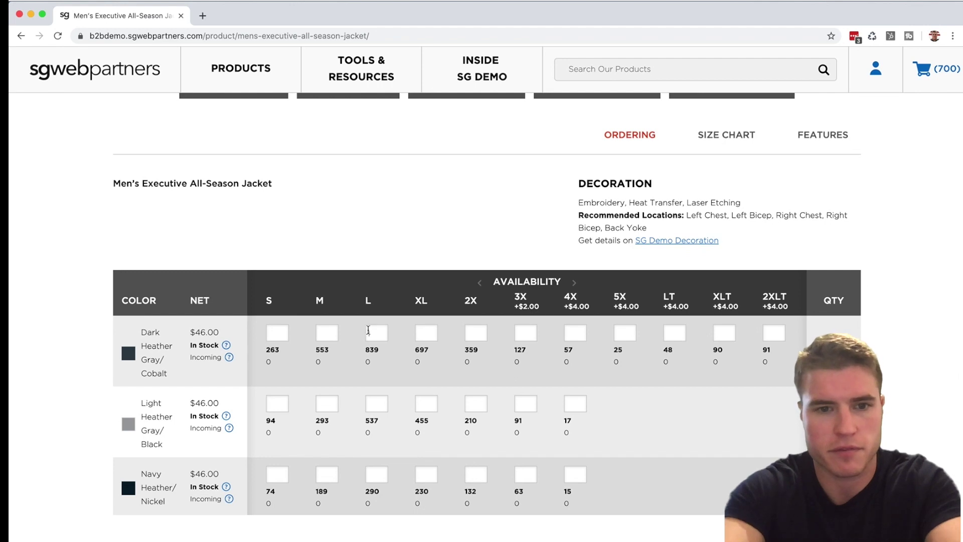
left_click(368, 329)
type("5")
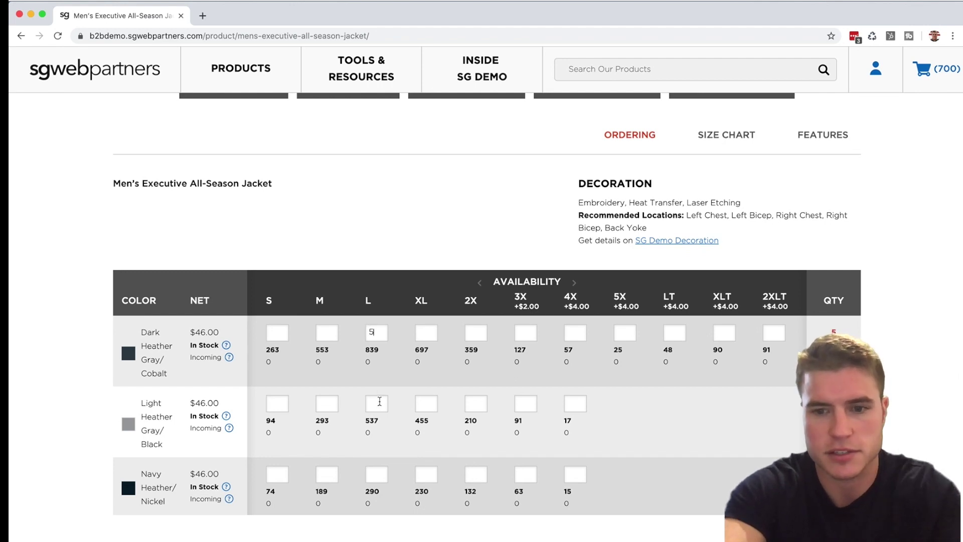
left_click(378, 472)
type("5")
scroll(691, 377, "down", 5)
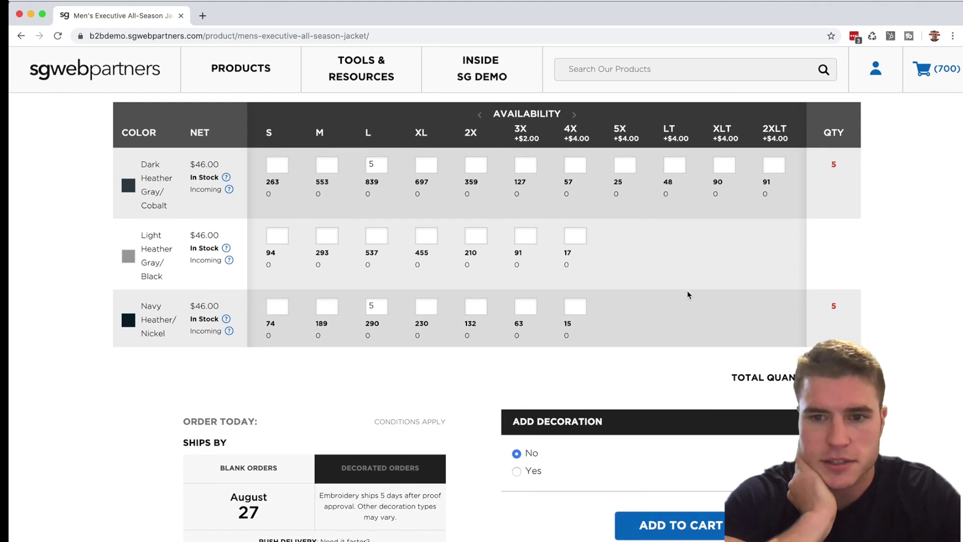
key("Return")
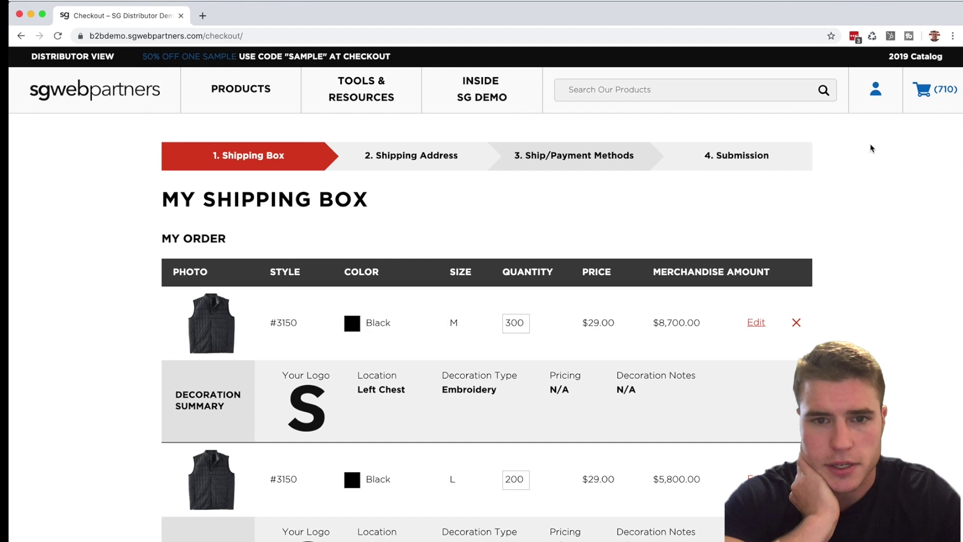
Remove the size M, L and XL #3150 vest lines, leaving 10 jackets at $460.00
scroll(739, 243, "down", 2)
left_click(797, 238)
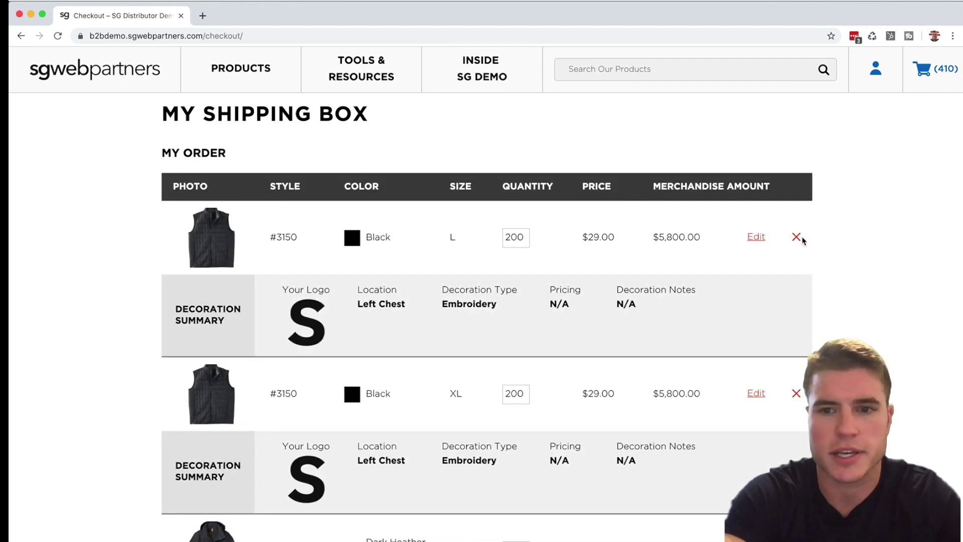
left_click(796, 236)
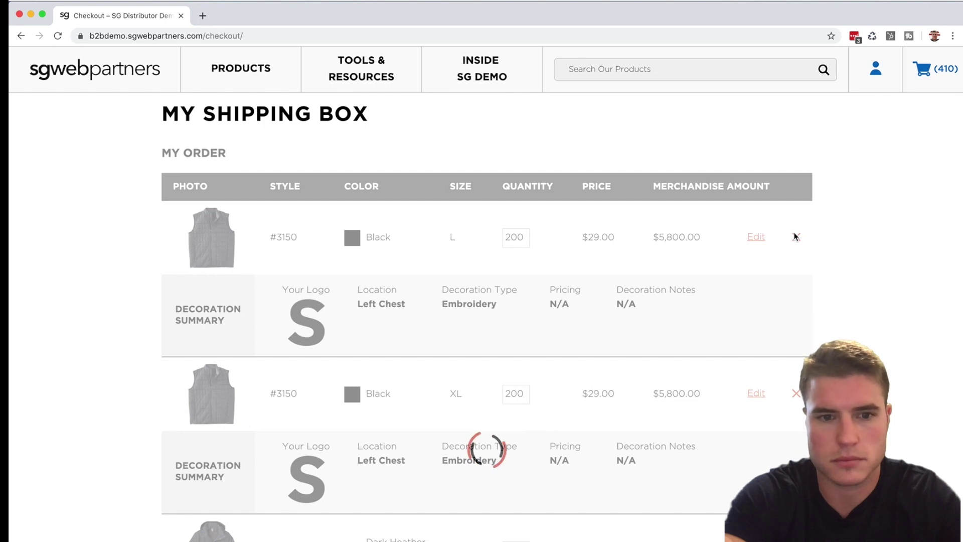
left_click(796, 237)
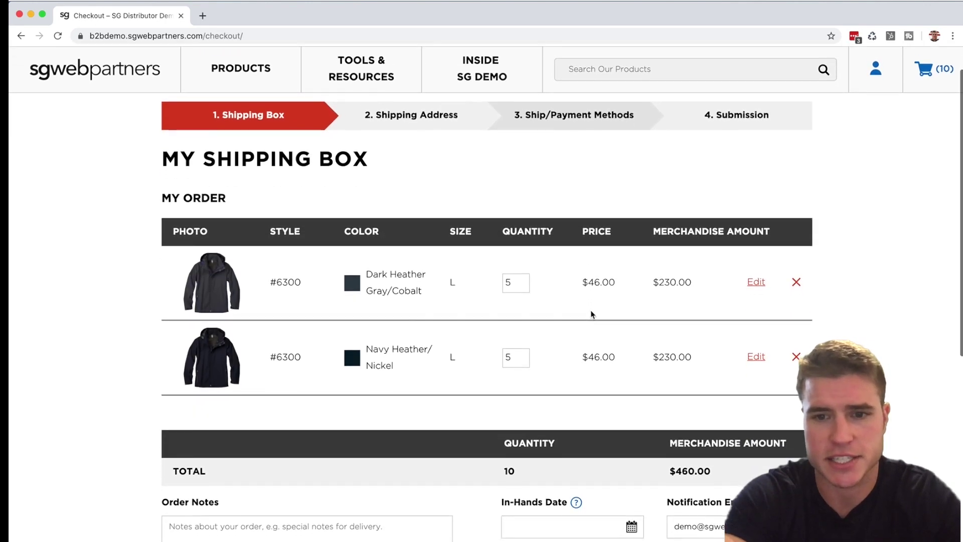
scroll(592, 321, "down", 2)
scroll(599, 311, "down", 10)
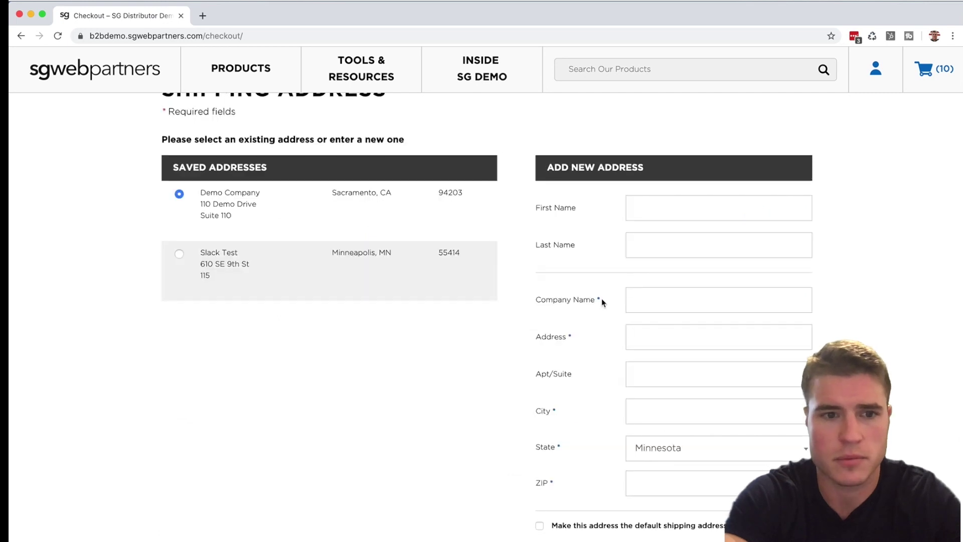
Ship to the first saved address and choose Credit Card as the payment method
scroll(601, 298, "up", 1)
mouse_move(462, 296)
scroll(462, 297, "down", 2)
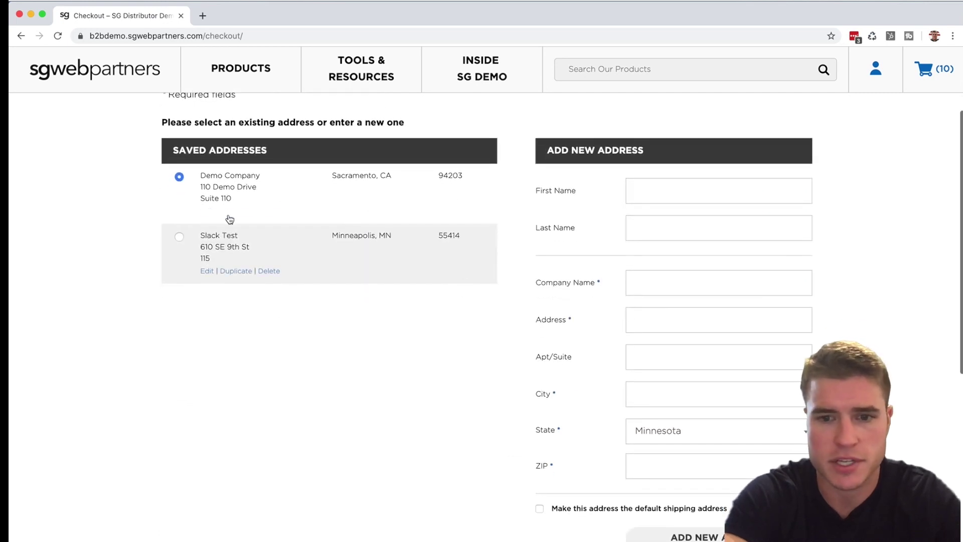
left_click(703, 451)
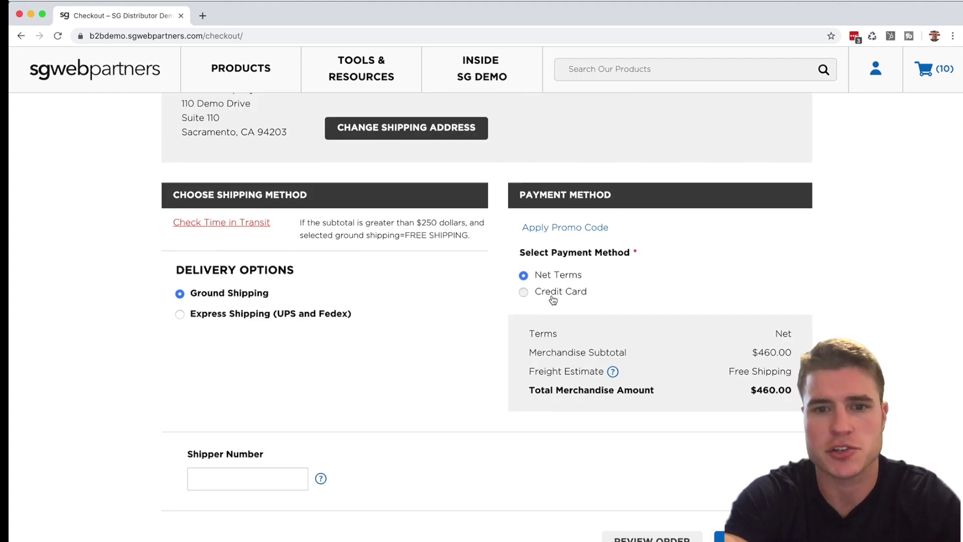
left_click(551, 296)
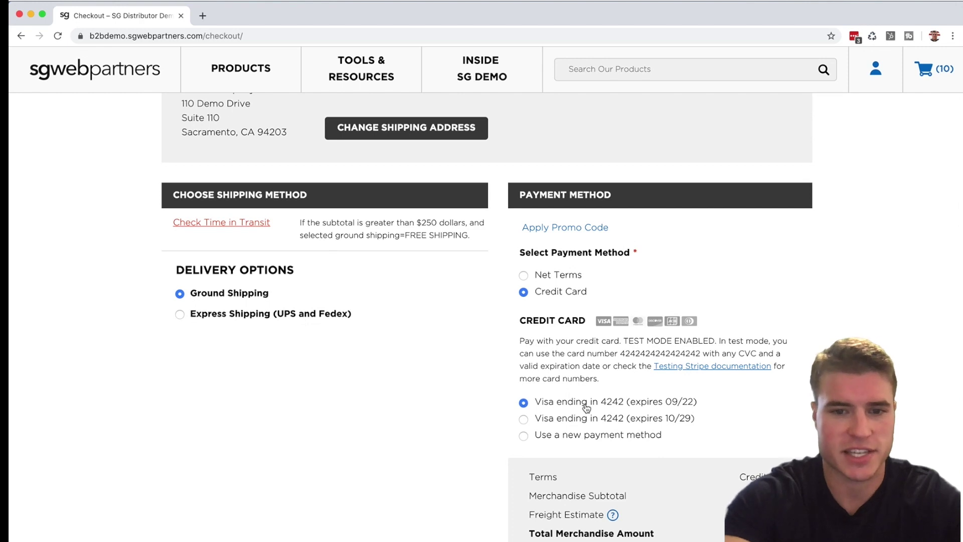
Pay with a new card, entering its number, expiry and CVC, and save it
left_click(579, 436)
scroll(580, 444, "down", 1)
type("4242424242424242")
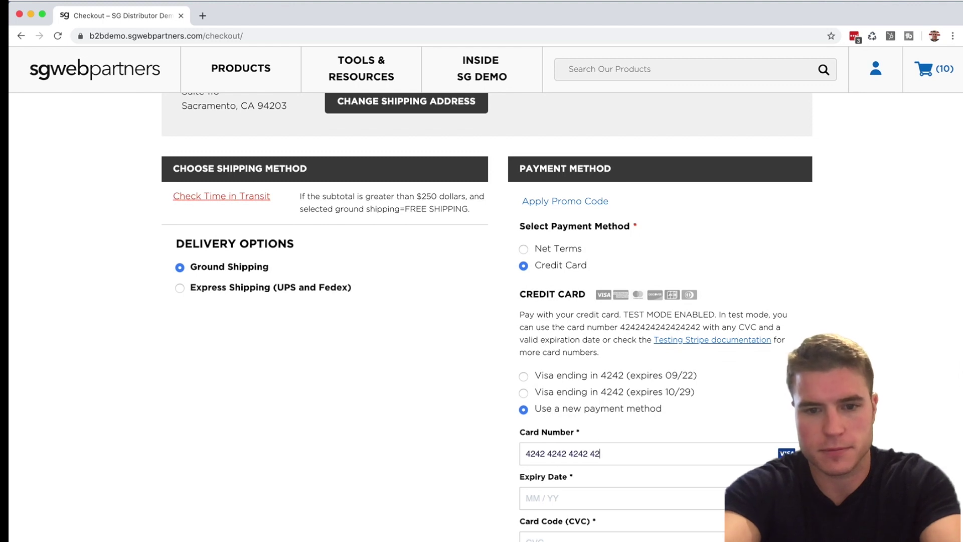
type("0925")
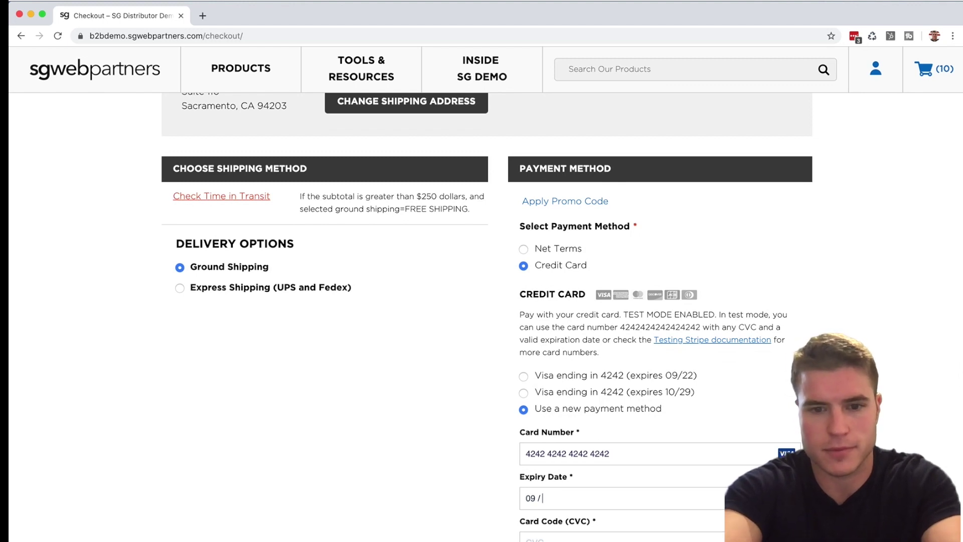
type("100")
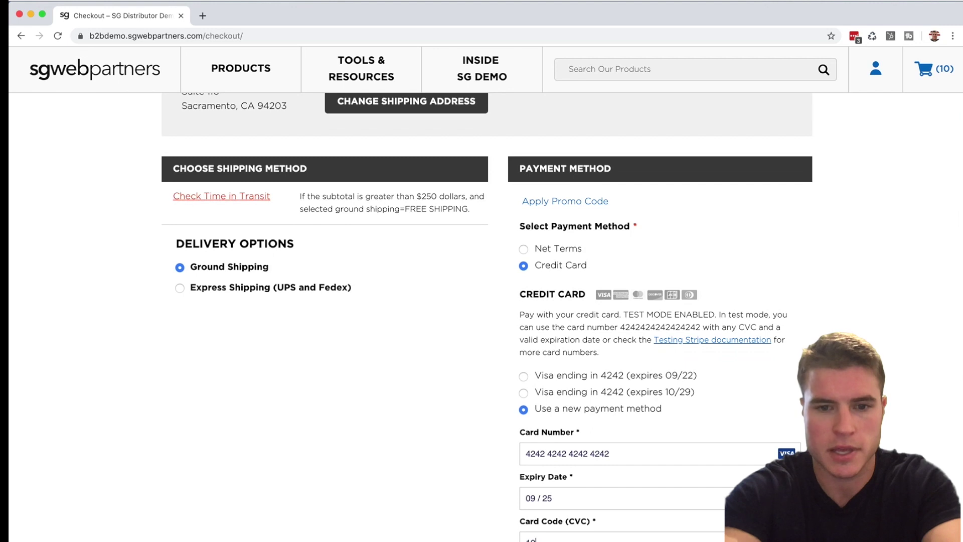
left_click(576, 516)
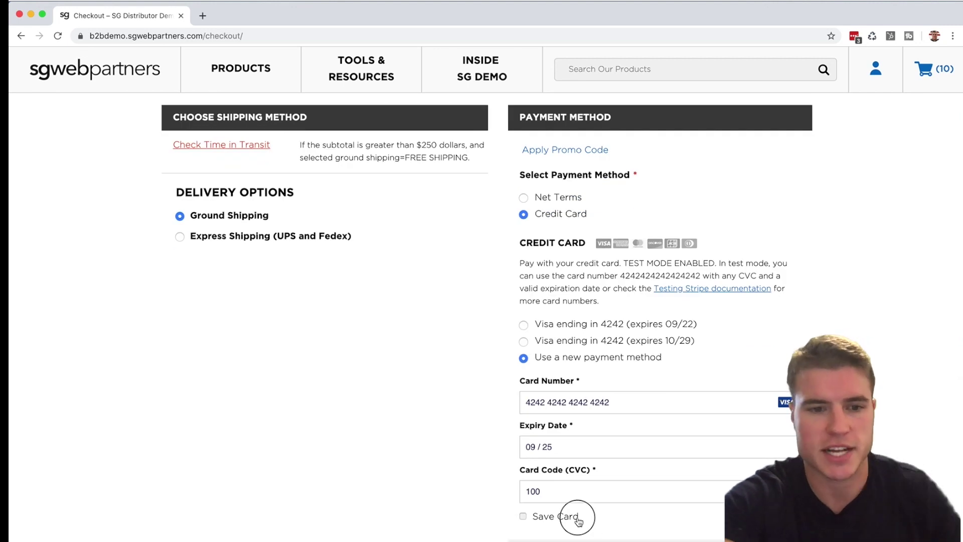
scroll(577, 517, "down", 4)
scroll(577, 520, "down", 1)
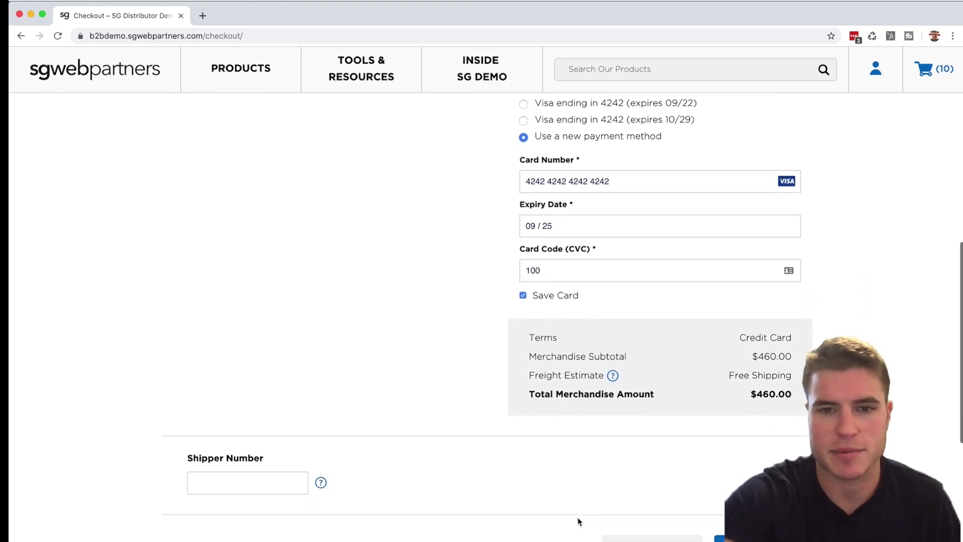
left_click(742, 539)
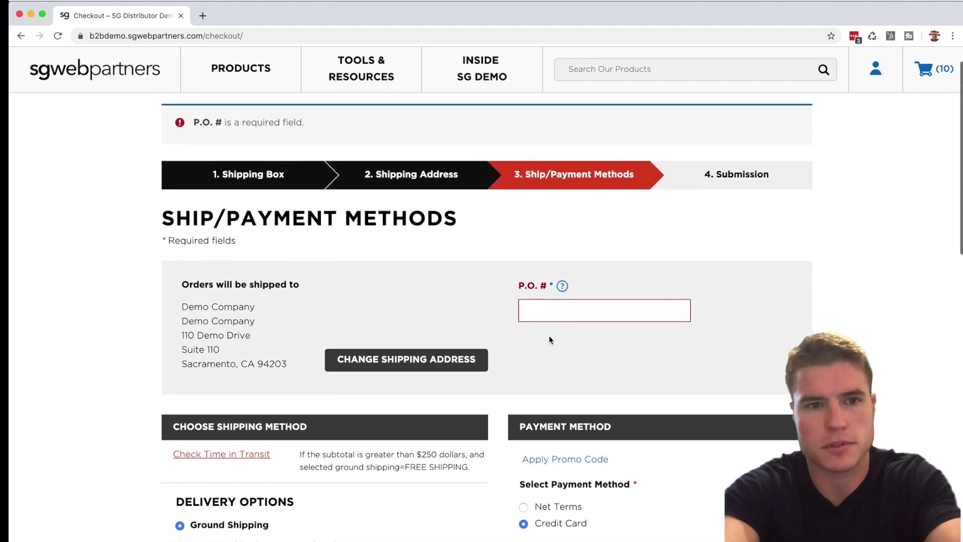
Fill in the required P.O. number and resubmit the order
left_click(551, 311)
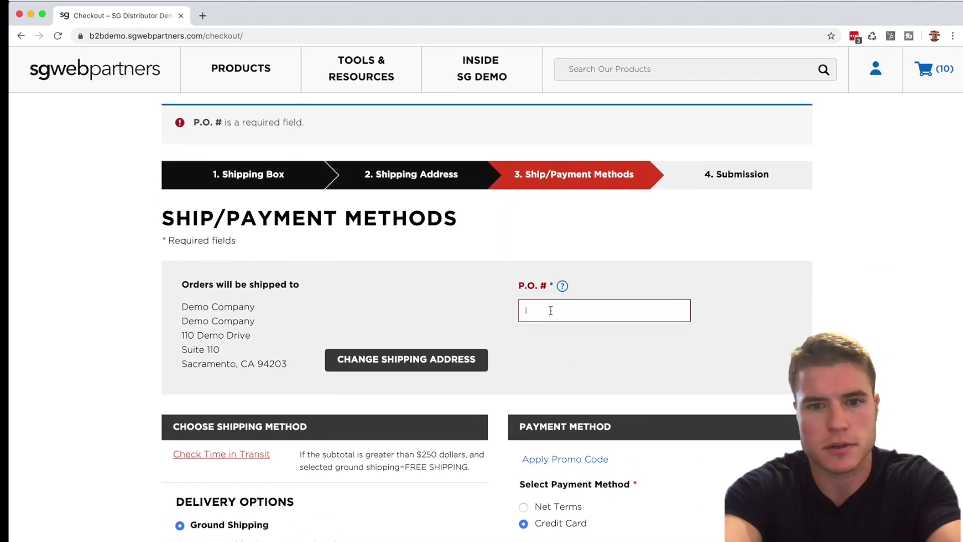
type("100000")
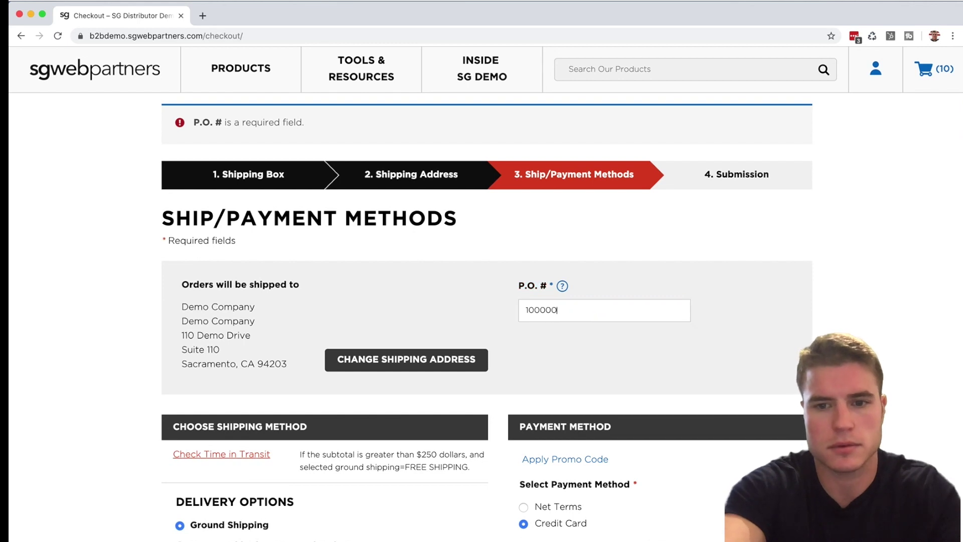
scroll(469, 305, "down", 1)
scroll(470, 305, "down", 10)
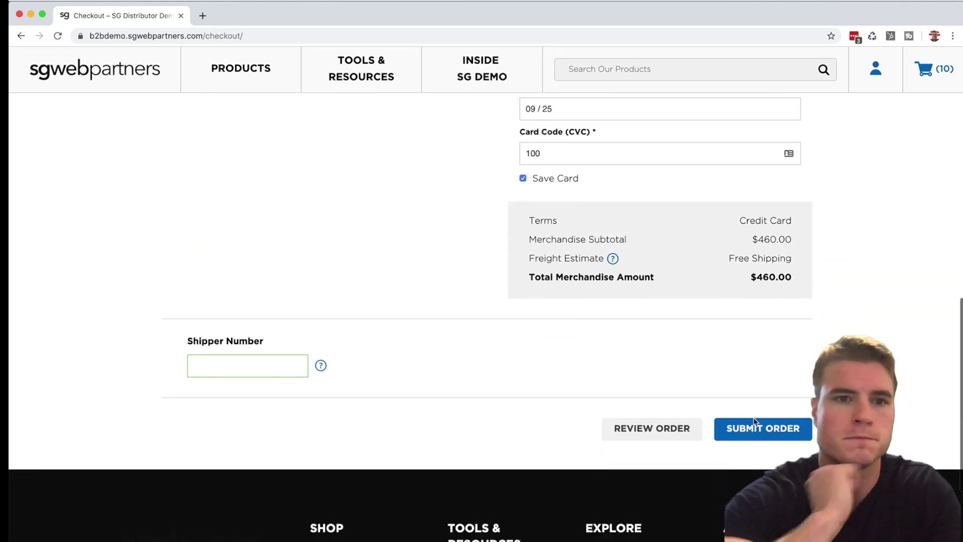
left_click(761, 439)
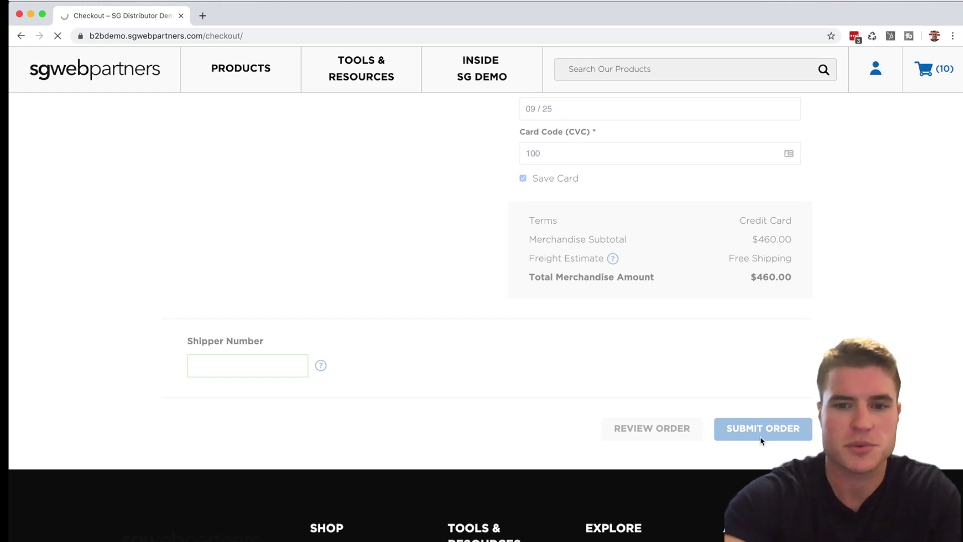
Review the success page listing both #6300 jacket lines and the $460.00 total
scroll(760, 441, "down", 3)
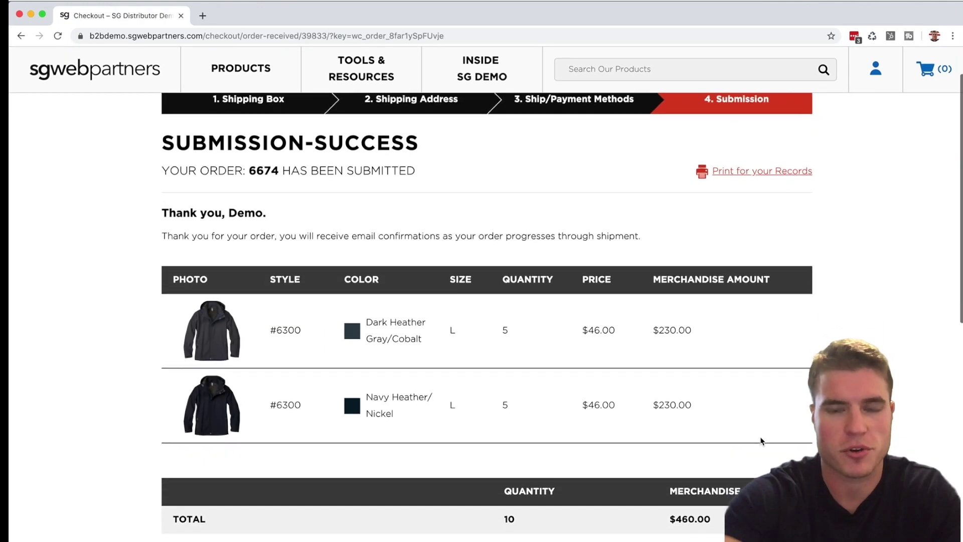
scroll(761, 440, "up", 3)
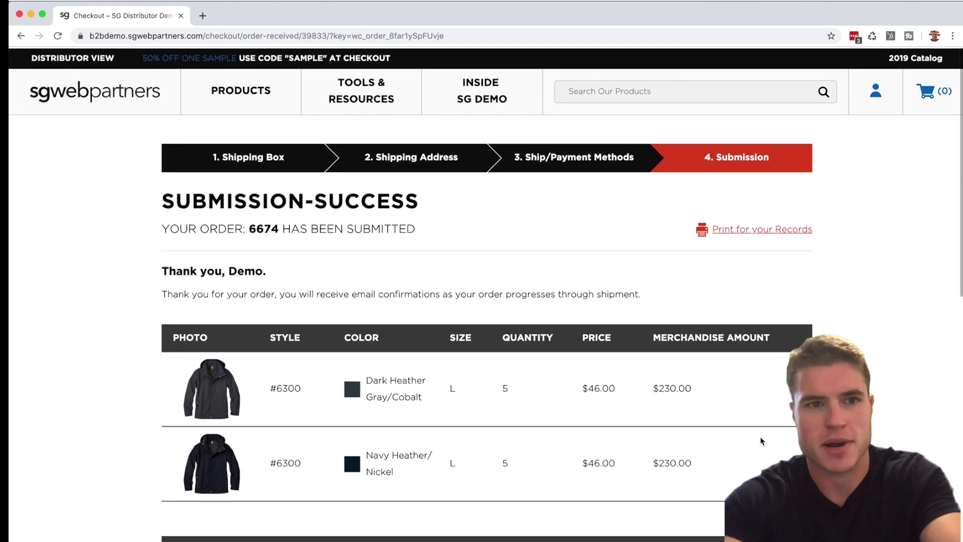
key("super+grave")
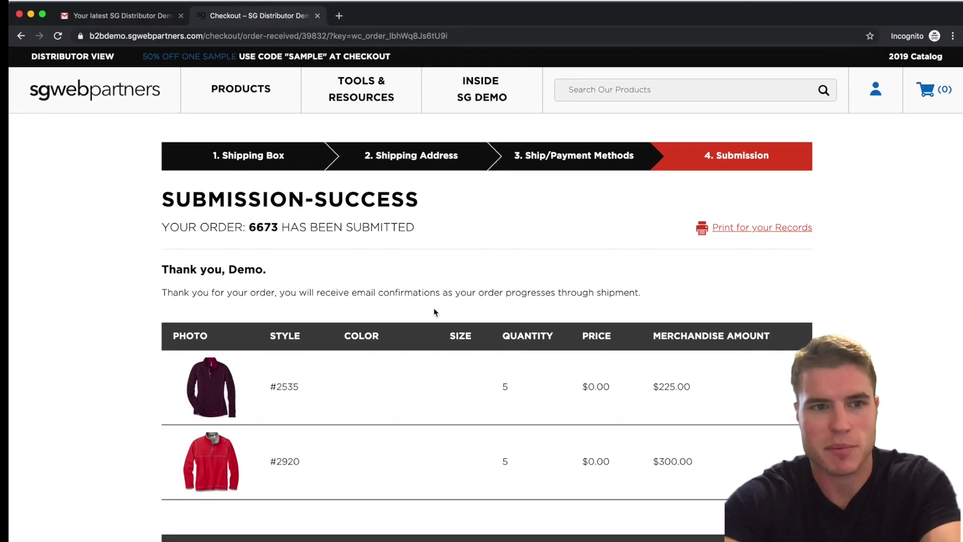
key("super+1")
left_click(93, 142)
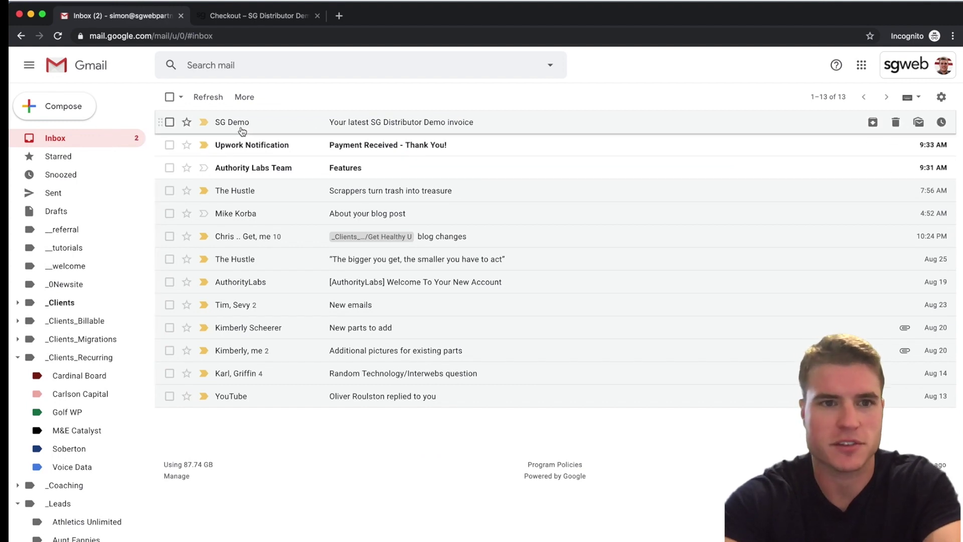
key("super+grave")
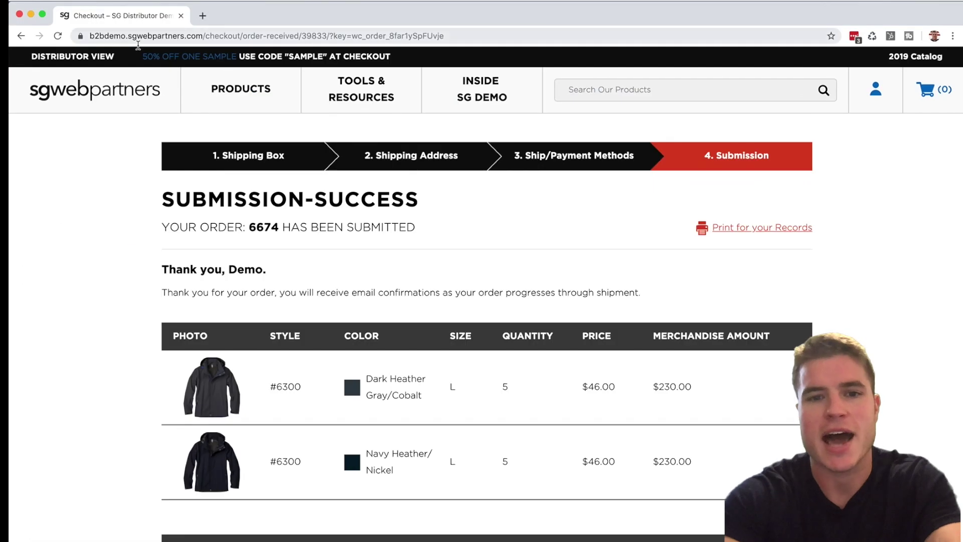